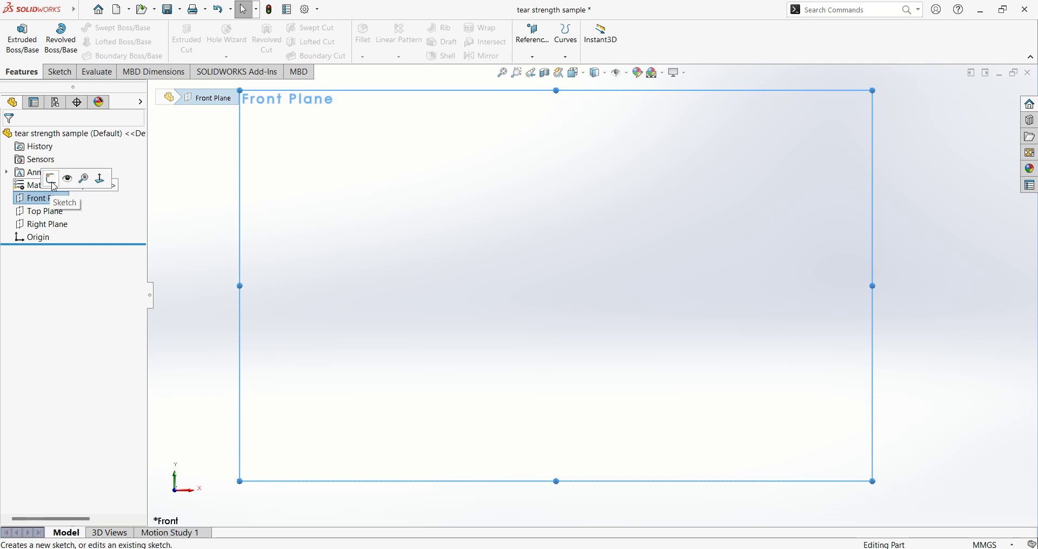
Step: Start a sketch on the Front Plane and check the dimensions in the tear strength sample reference image
click(52, 186)
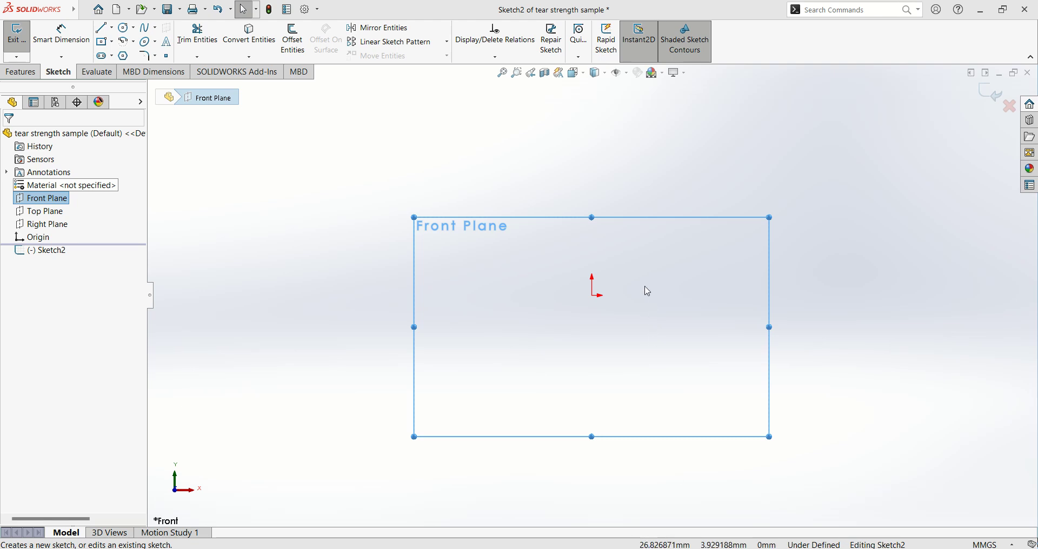
scroll(617, 389, up, 1)
scroll(620, 402, down, 2)
click(684, 547)
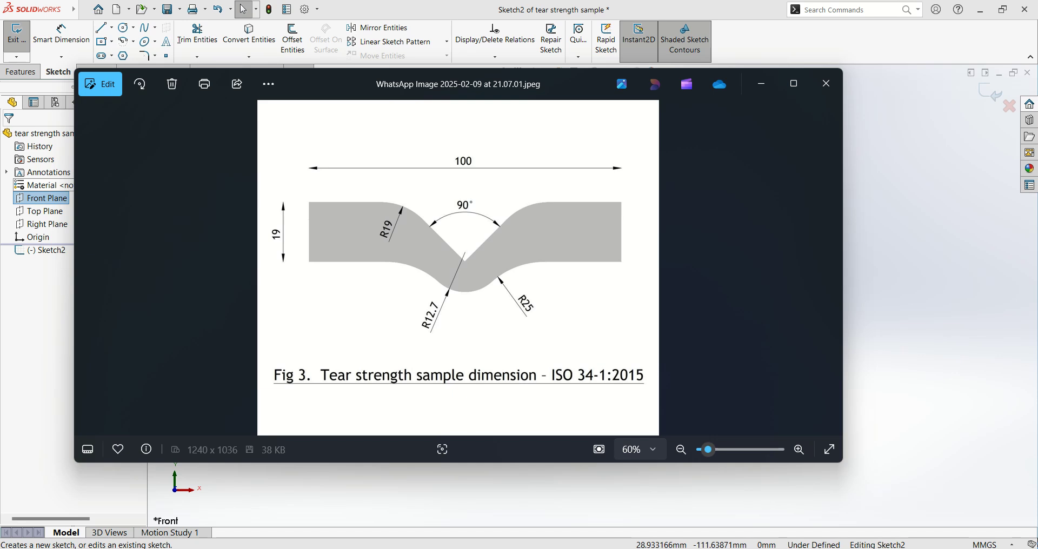
key(alt+Tab)
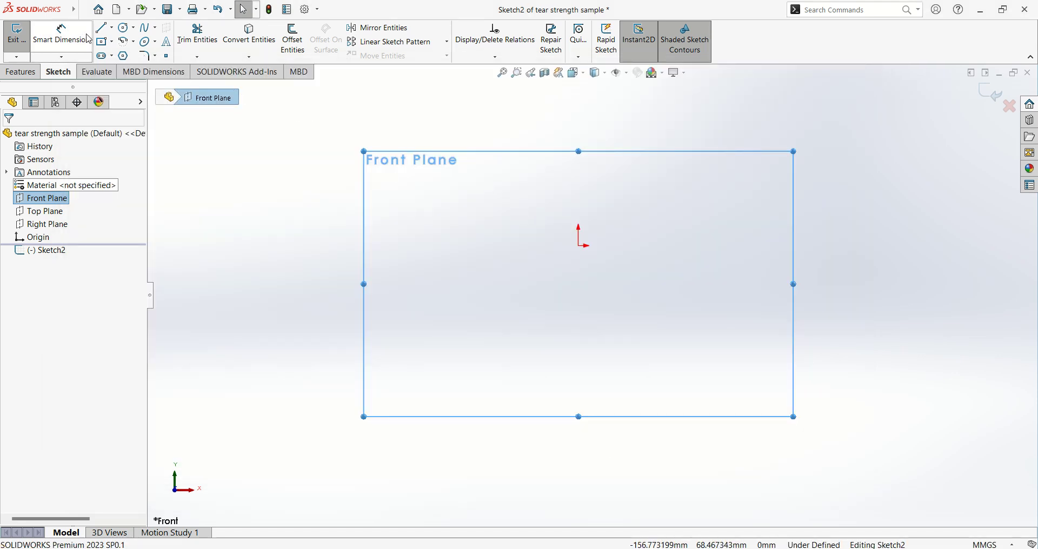
Step: Draw a vertical centerline about 40 mm long straight down from the origin
click(111, 27)
click(130, 54)
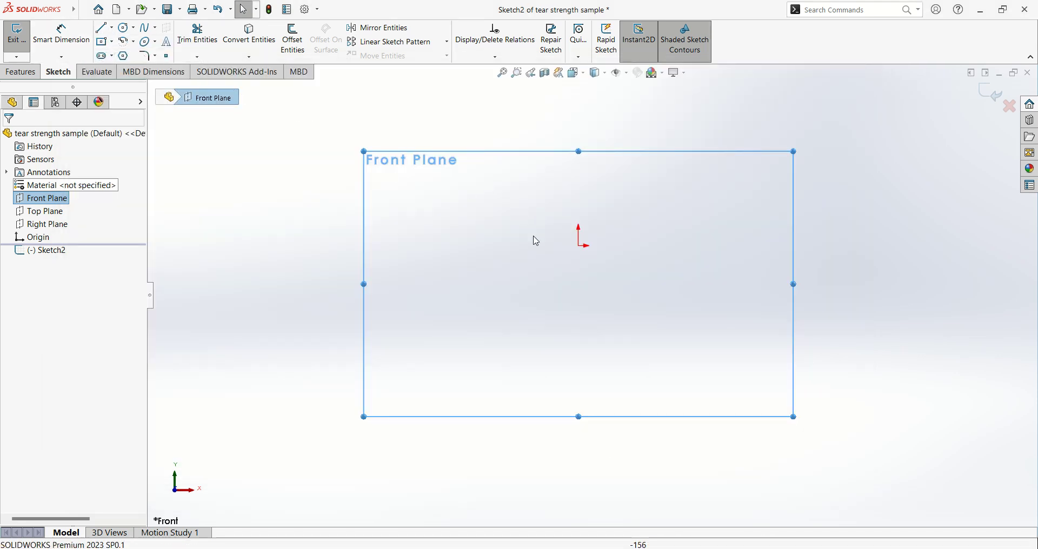
click(579, 246)
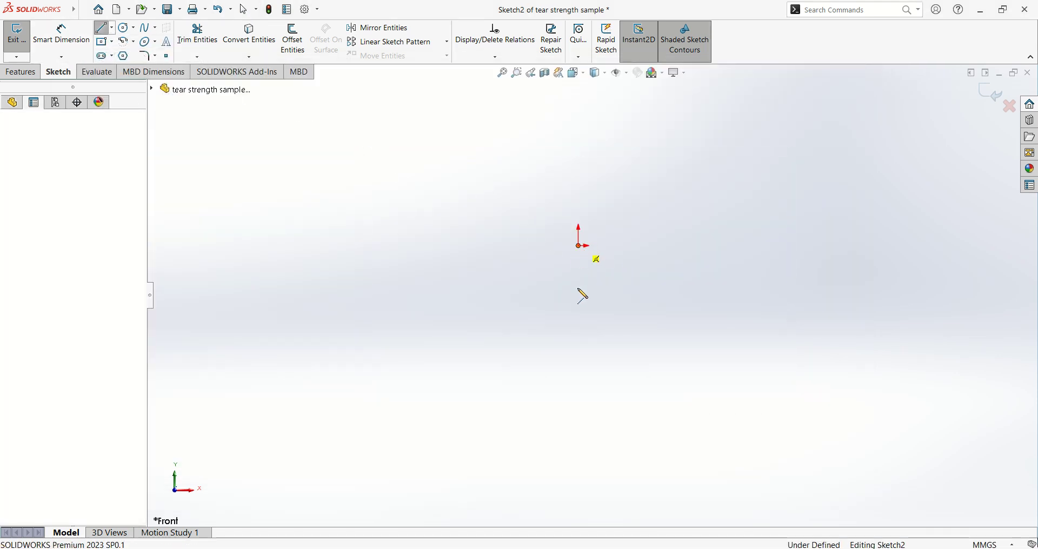
click(581, 343)
key(Escape)
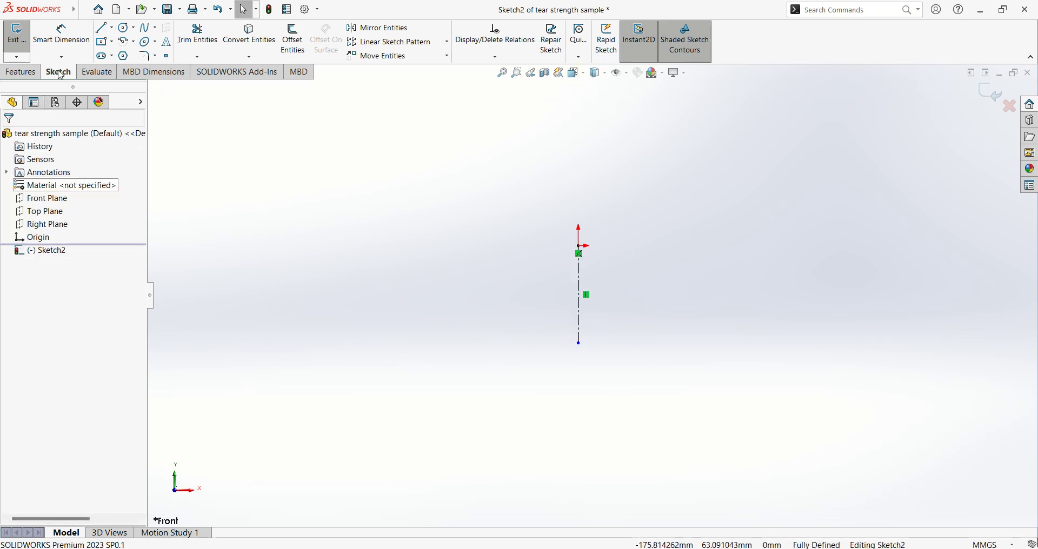
Step: Dimension the vertical centerline's length to 19 mm
click(67, 46)
click(581, 310)
click(609, 305)
text(19)
key(Return)
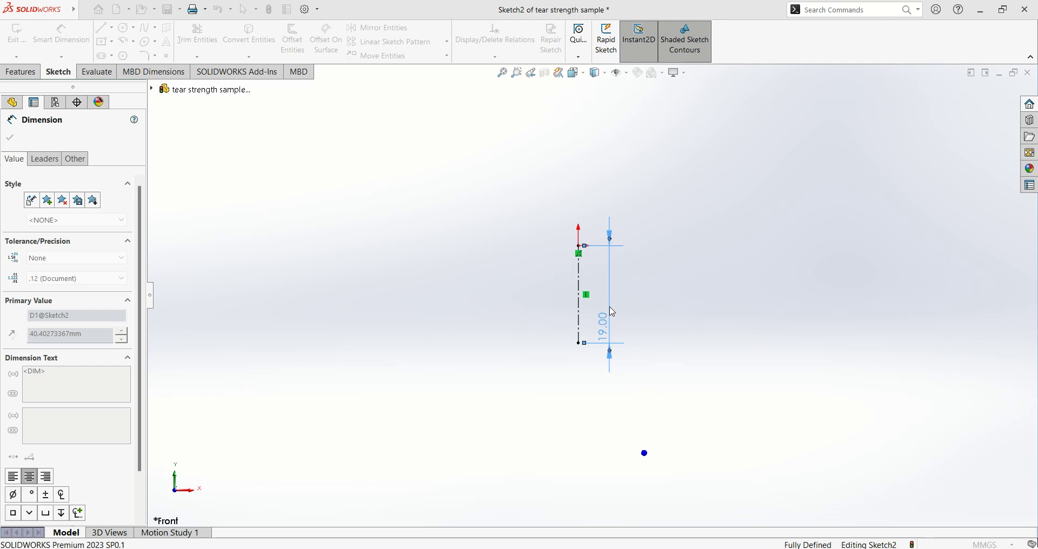
Step: Draw a slanted line about 51 mm long from the centerline's lower end, up and to the left past the origin's height
click(101, 27)
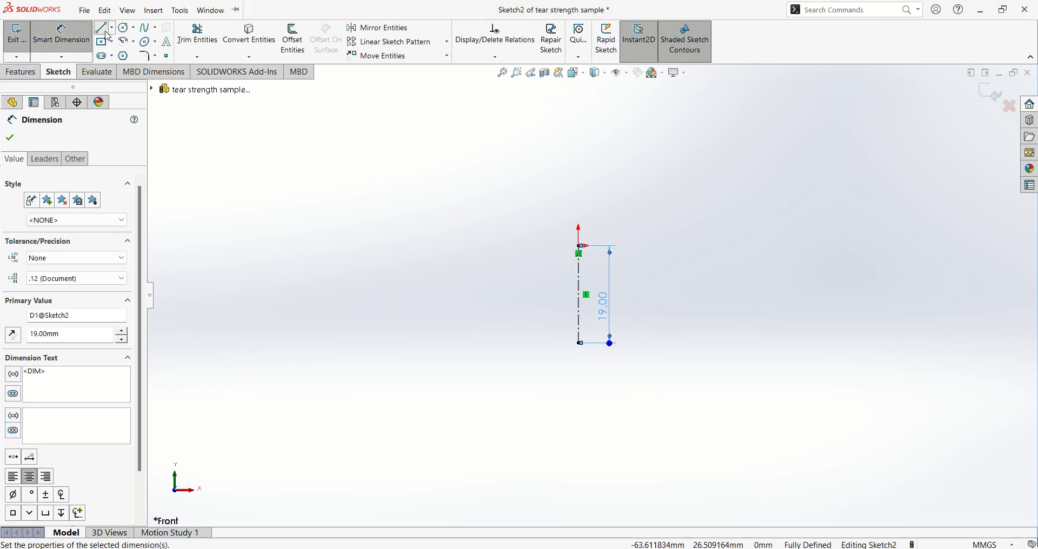
click(579, 343)
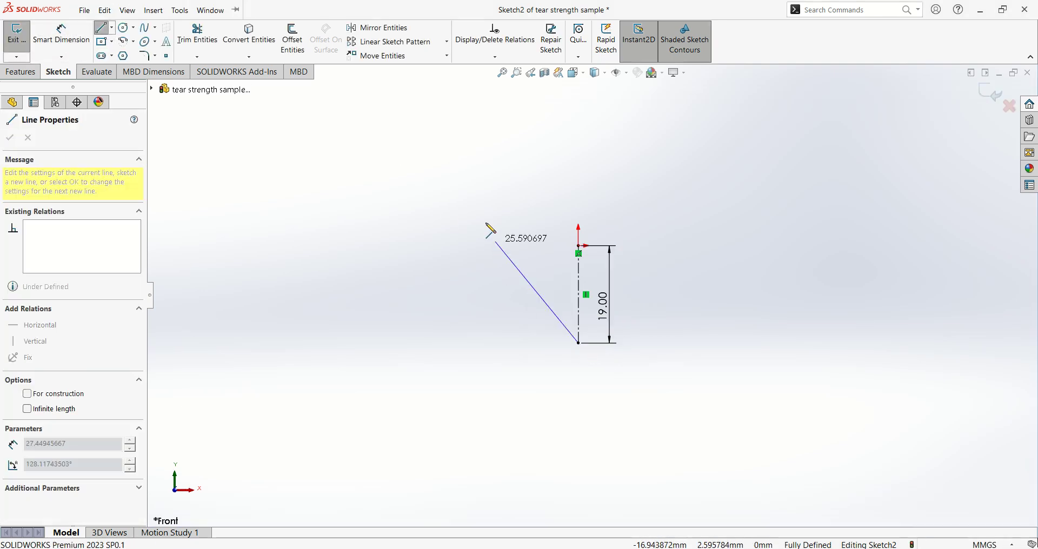
click(413, 143)
key(Escape)
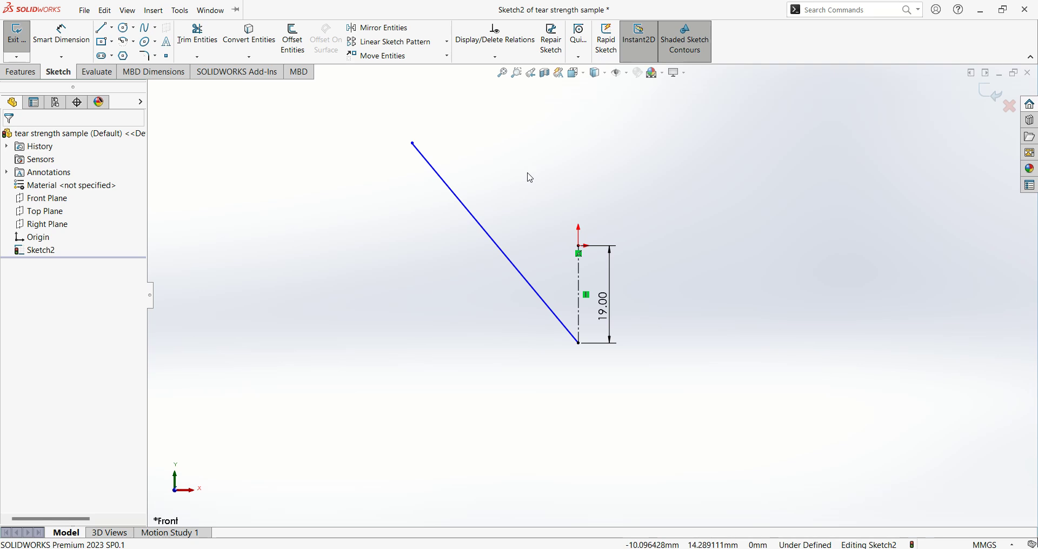
Step: Dimension the angle between the slanted line and the vertical centerline to 45°
key(d)
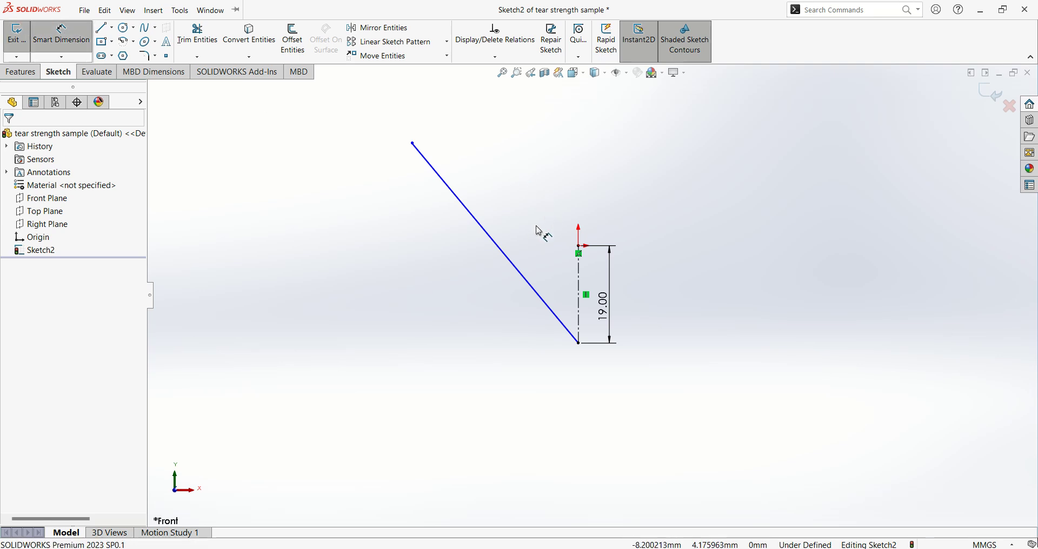
click(546, 304)
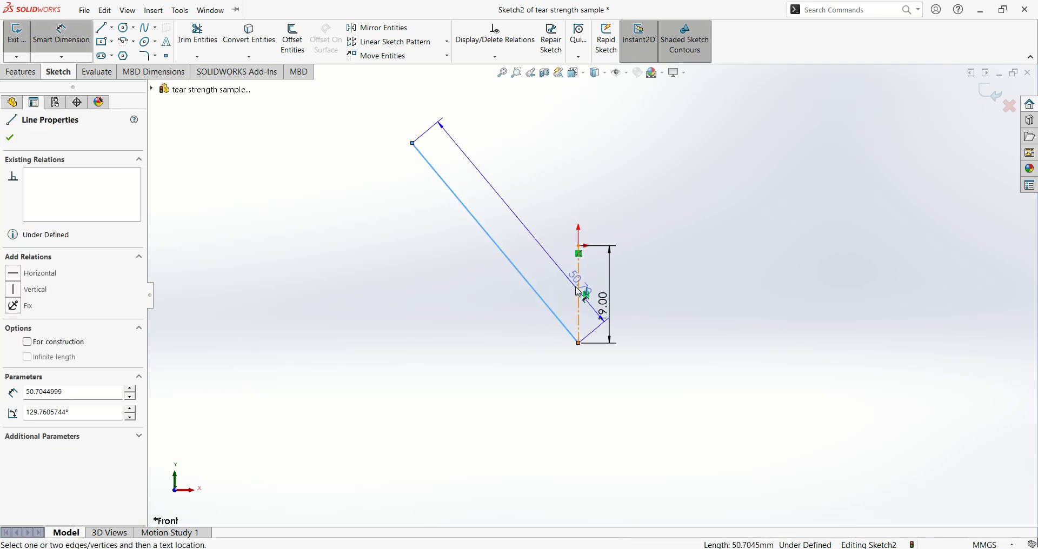
click(579, 294)
click(539, 213)
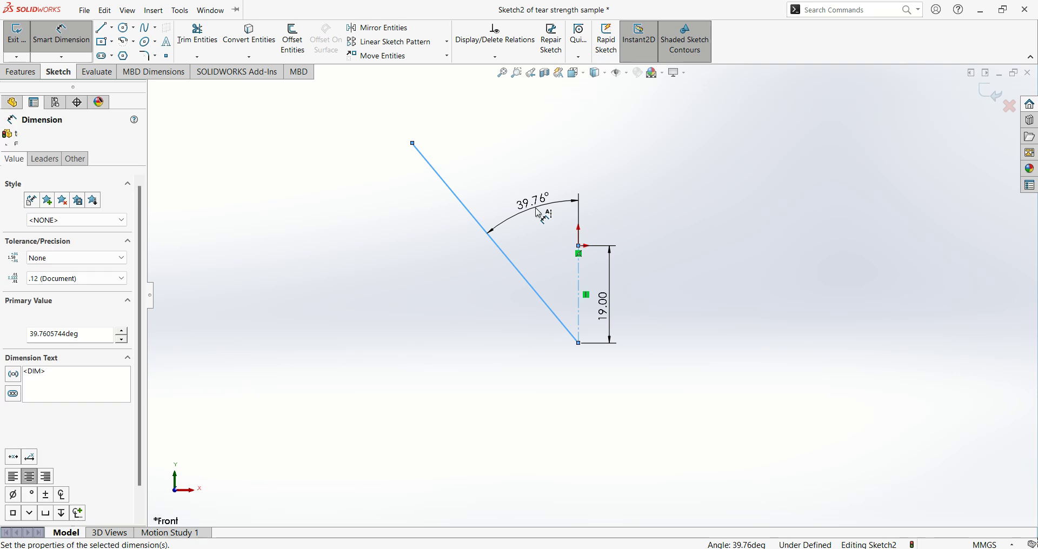
text(45)
key(Return)
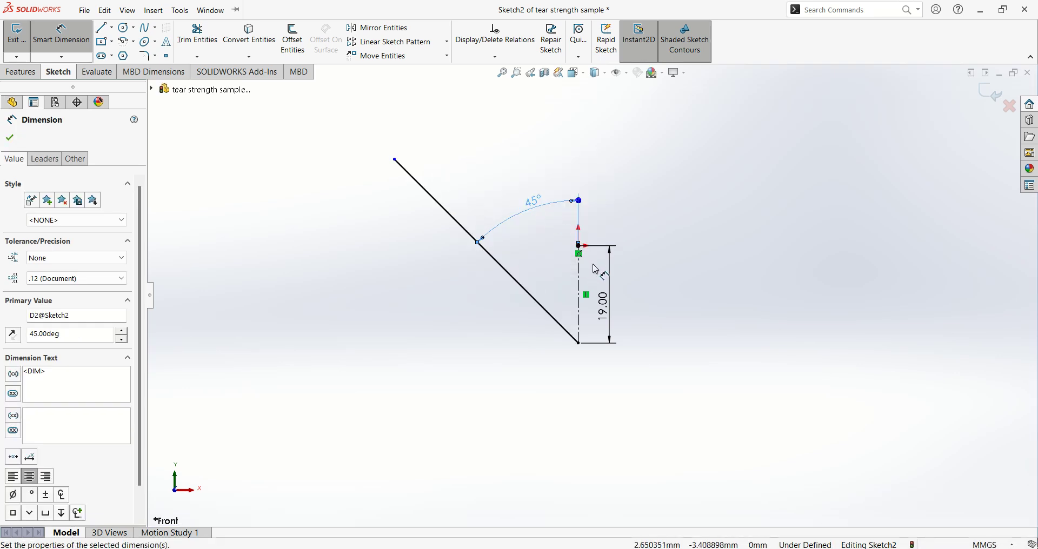
Step: Check the reference image and draw a horizontal centerline about 62 mm long from the origin to the left
key(alt+Tab)
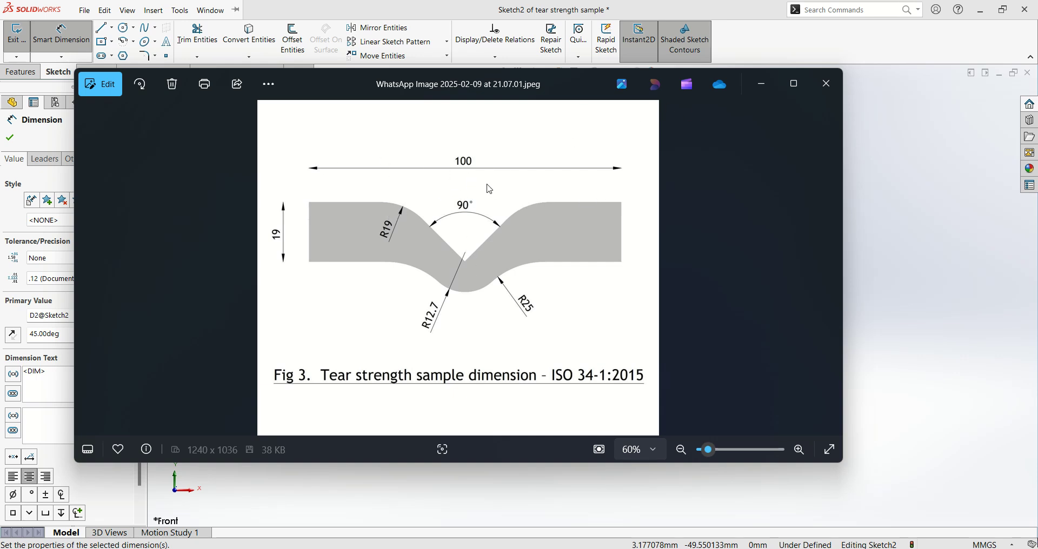
click(761, 85)
click(117, 30)
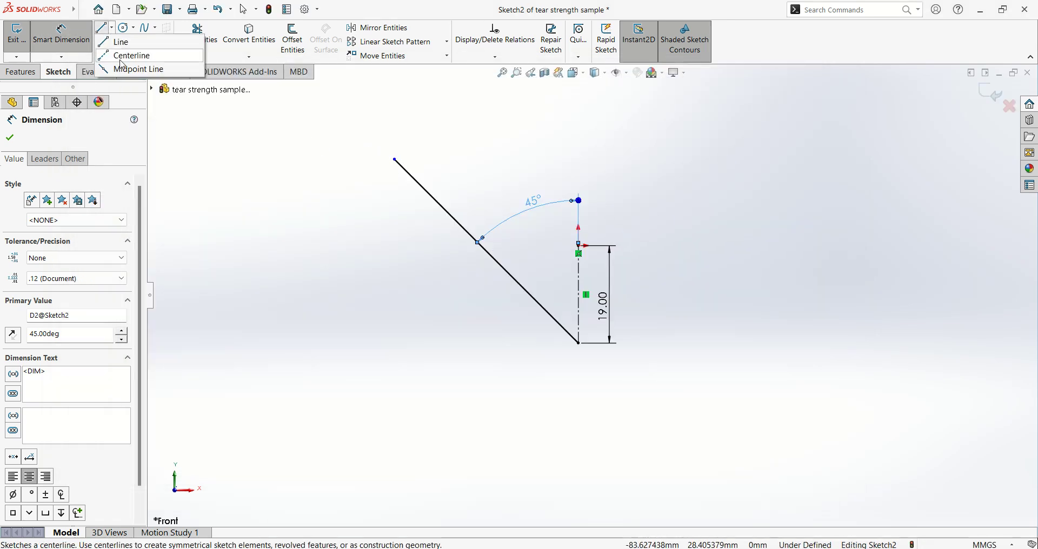
click(123, 53)
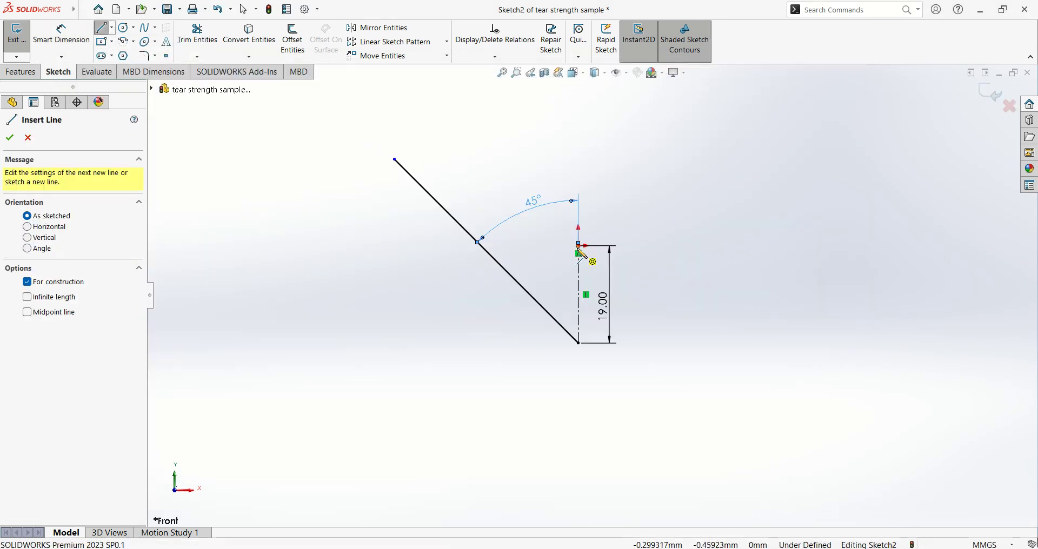
click(579, 246)
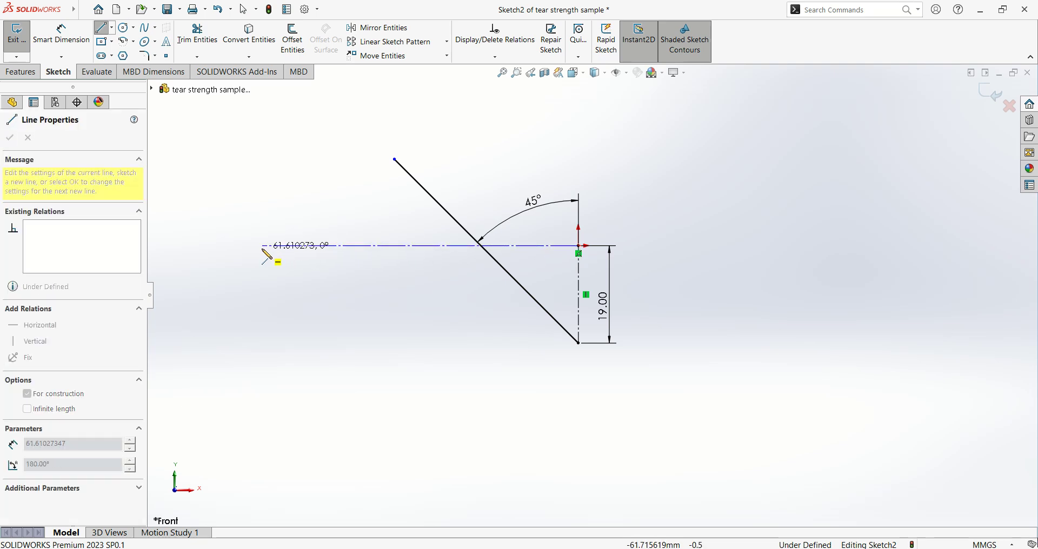
double_click(260, 247)
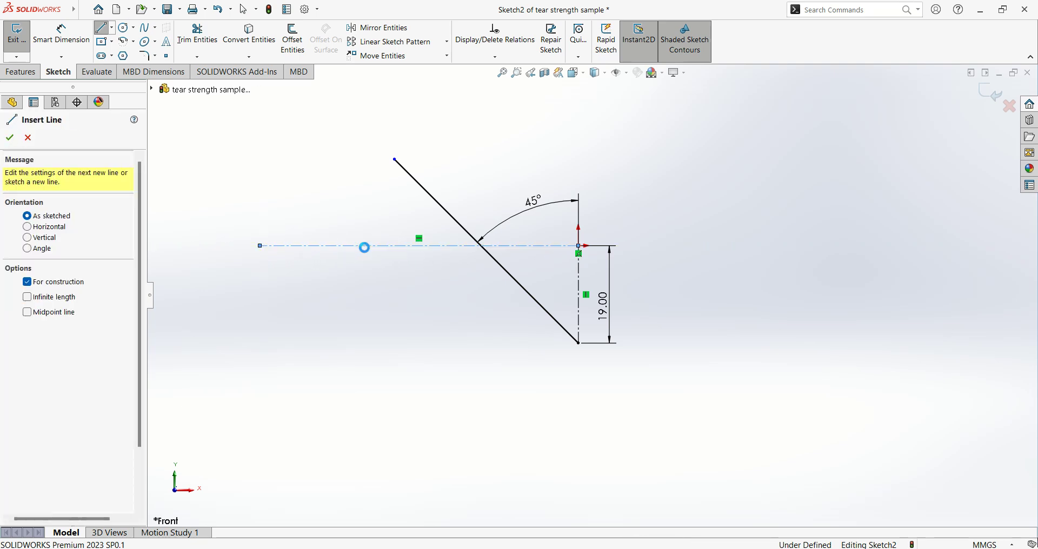
key(Escape)
Step: Dimension the horizontal centerline's length to 50 mm
click(70, 40)
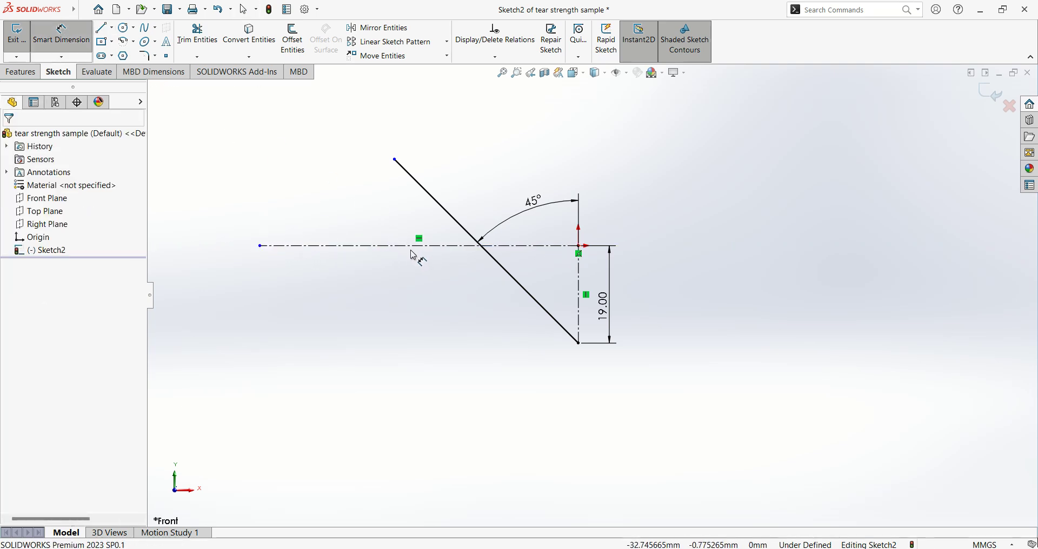
click(410, 246)
click(421, 108)
text(50)
key(Return)
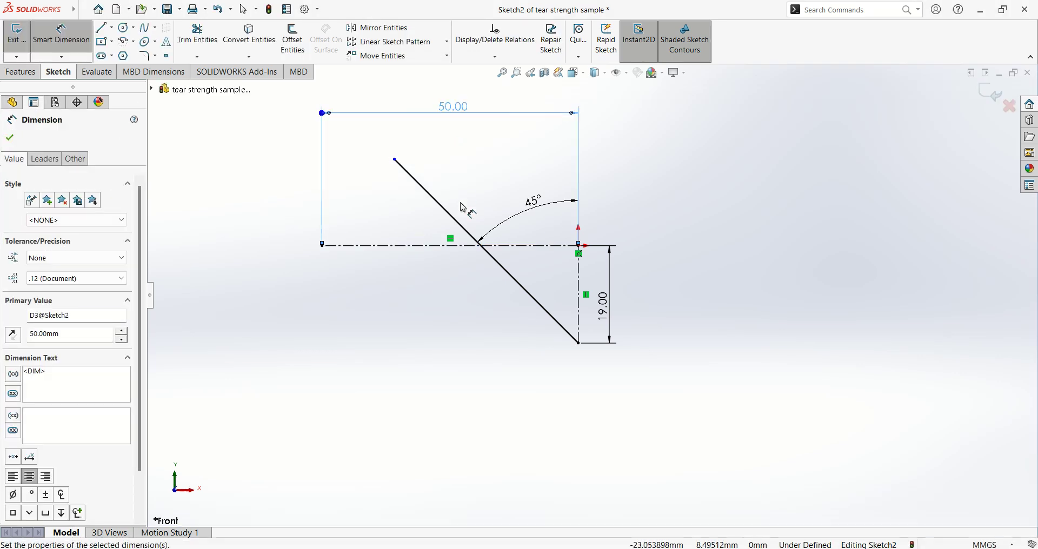
key(Escape)
Step: Draw a solid line from the horizontal centerline's left end to the slanted line and trim the slanted line's excess above it
key(l)
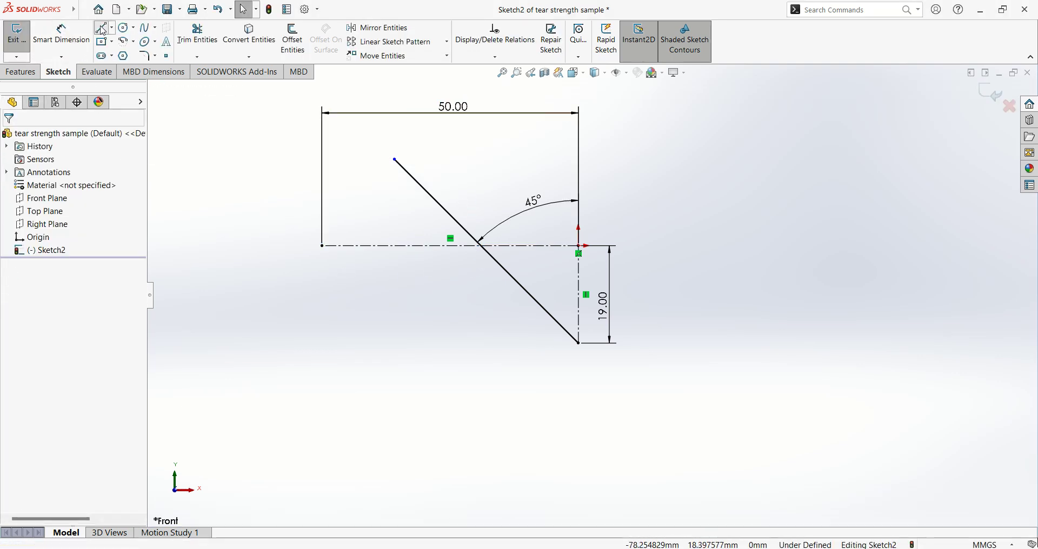
click(323, 246)
click(481, 246)
key(Escape)
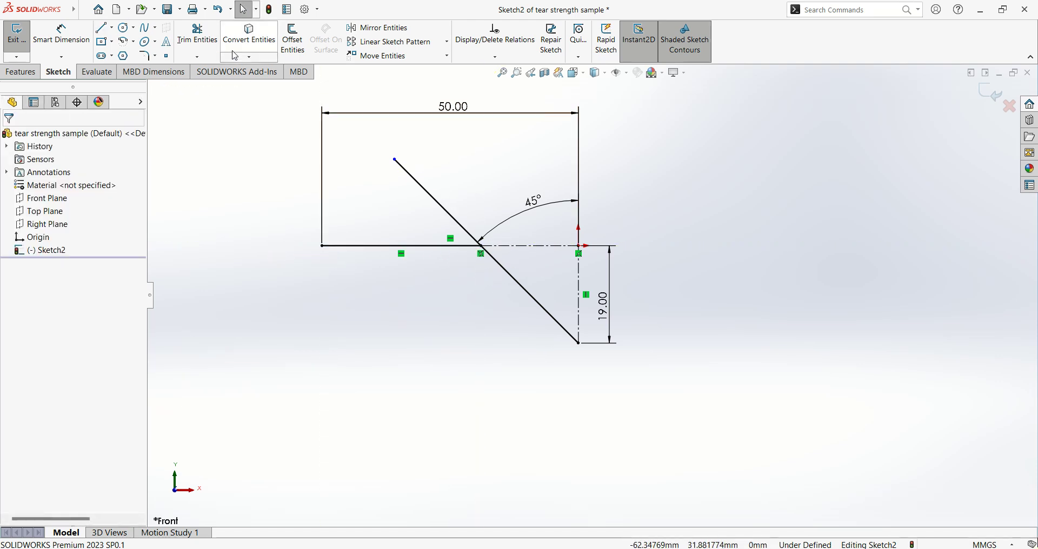
click(197, 36)
drag(468, 174, 439, 214)
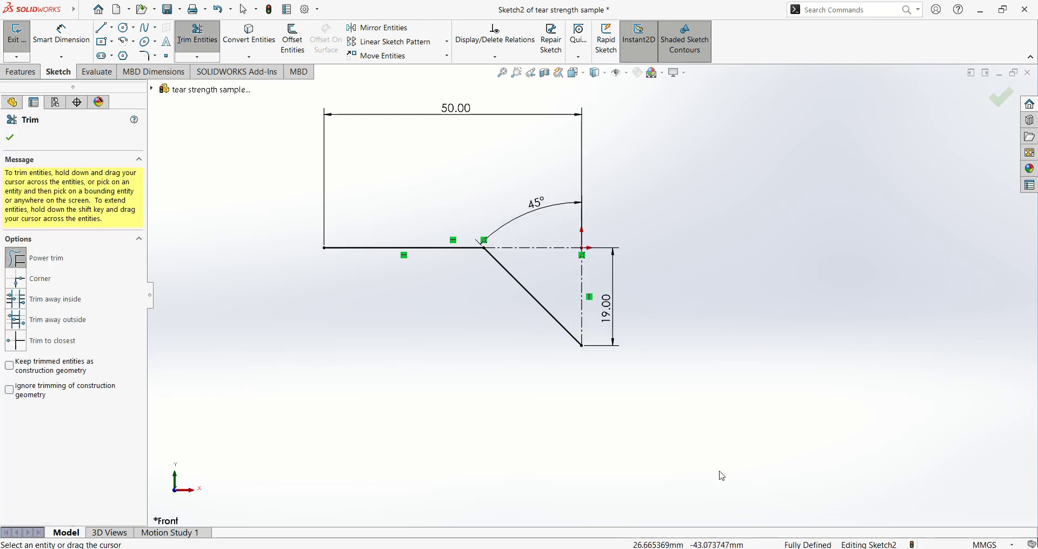
Step: Check the upper bend radius in the reference image and fillet the corner between the horizontal and slanted lines at 19 mm
key(alt+Tab)
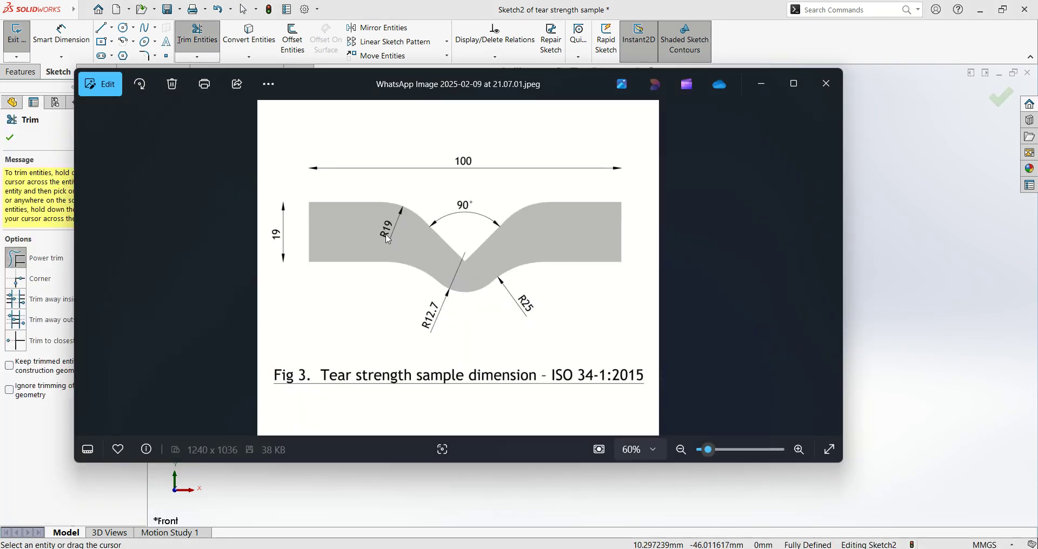
key(alt+Tab)
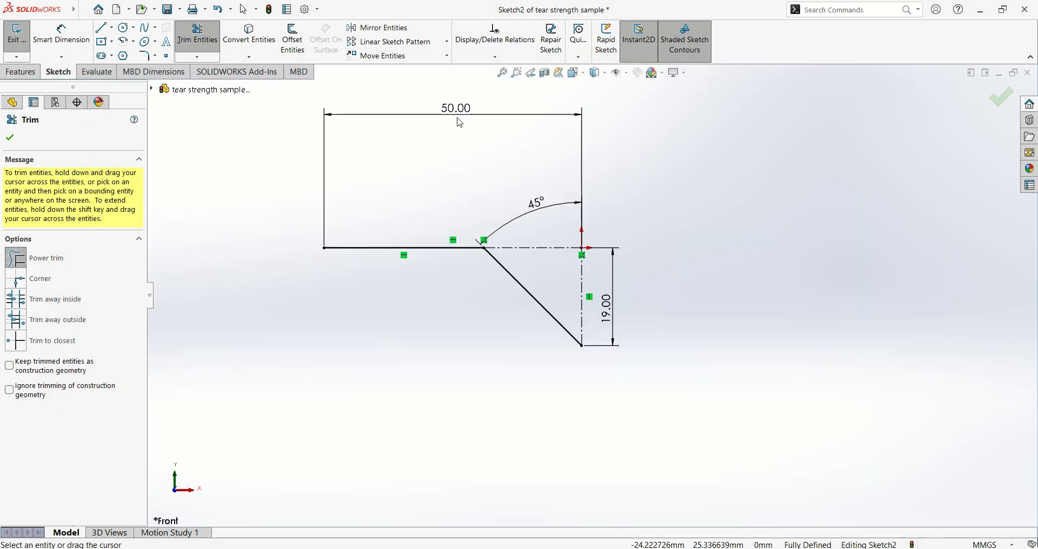
click(155, 57)
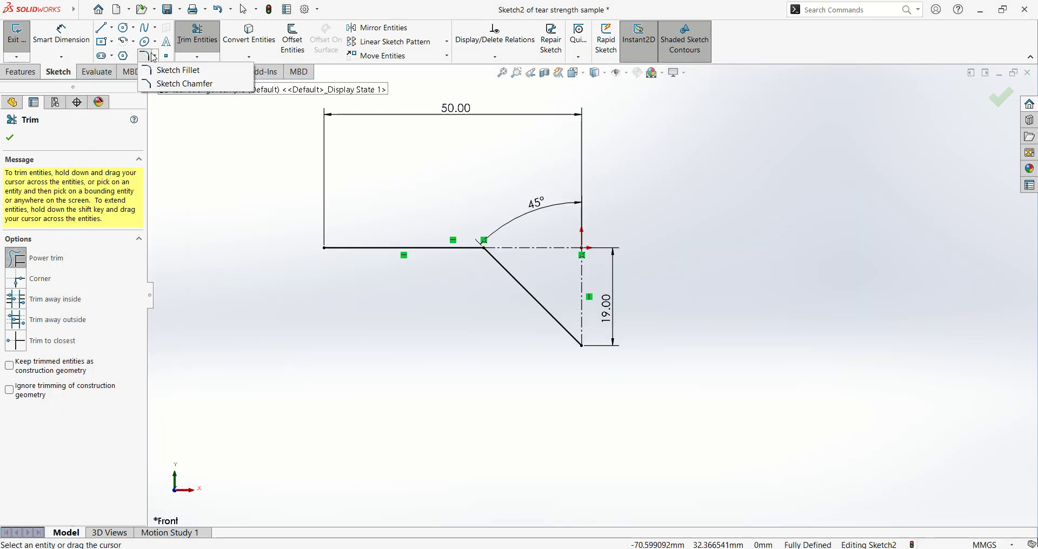
click(178, 70)
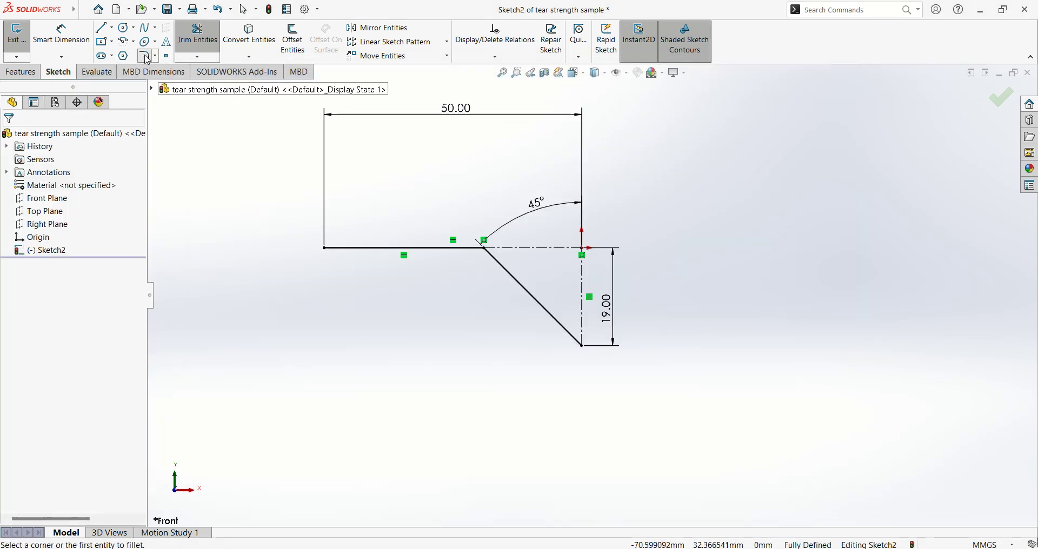
click(486, 249)
drag(89, 258, 2, 256)
text(19)
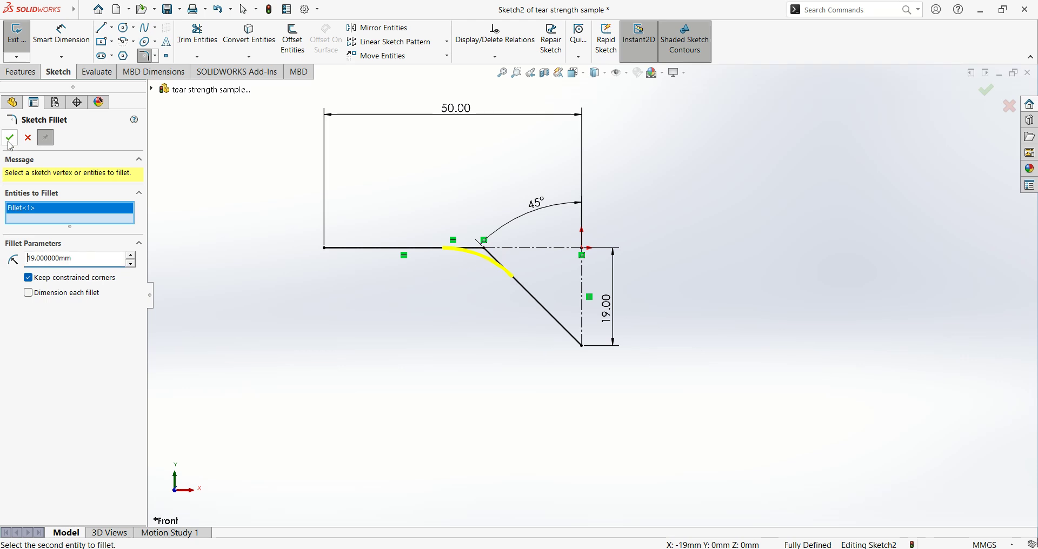
click(9, 142)
click(84, 9)
click(332, 4)
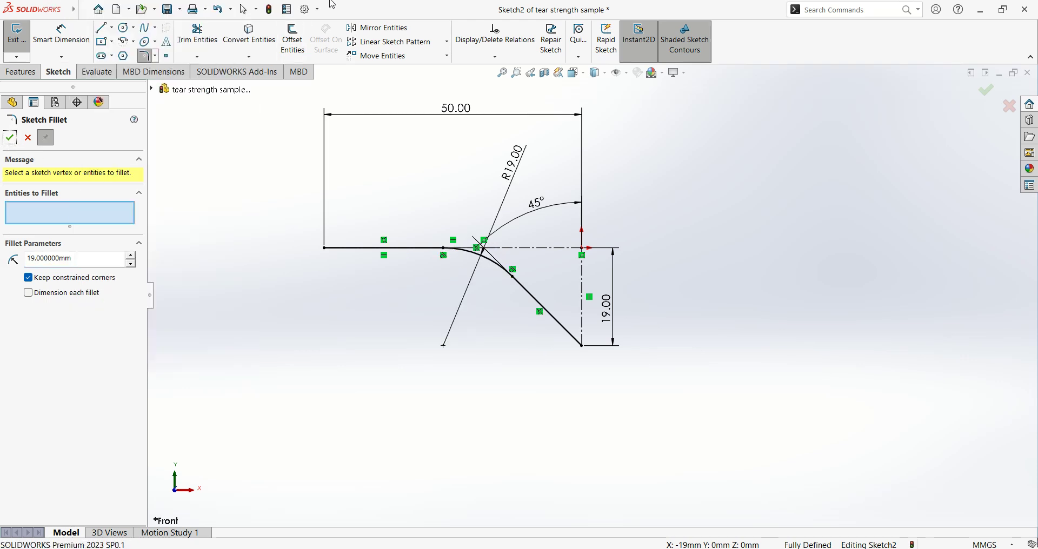
Step: Draw a vertical line down from the upper edge's left end and dimension its length to 19 mm
click(101, 30)
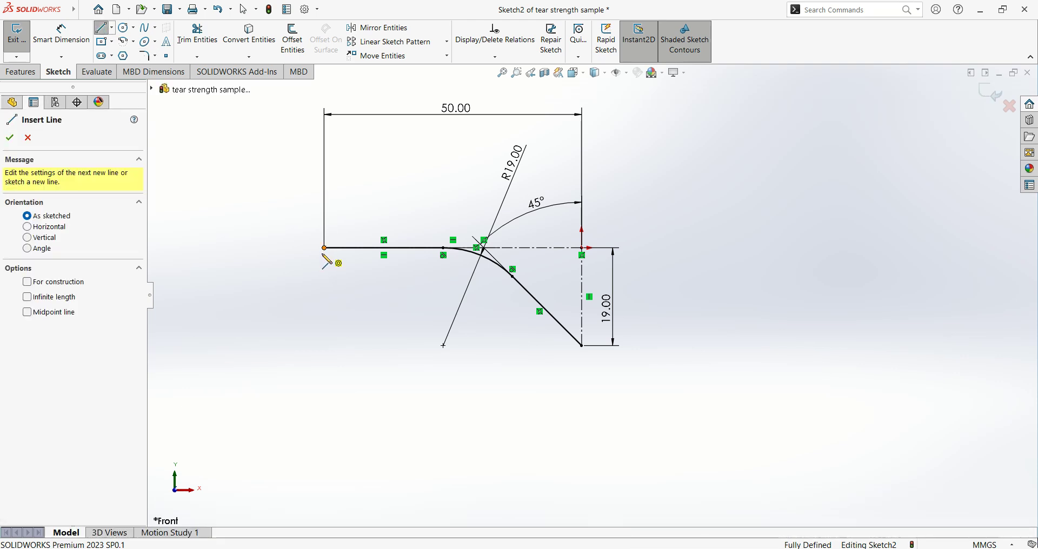
click(324, 248)
click(325, 362)
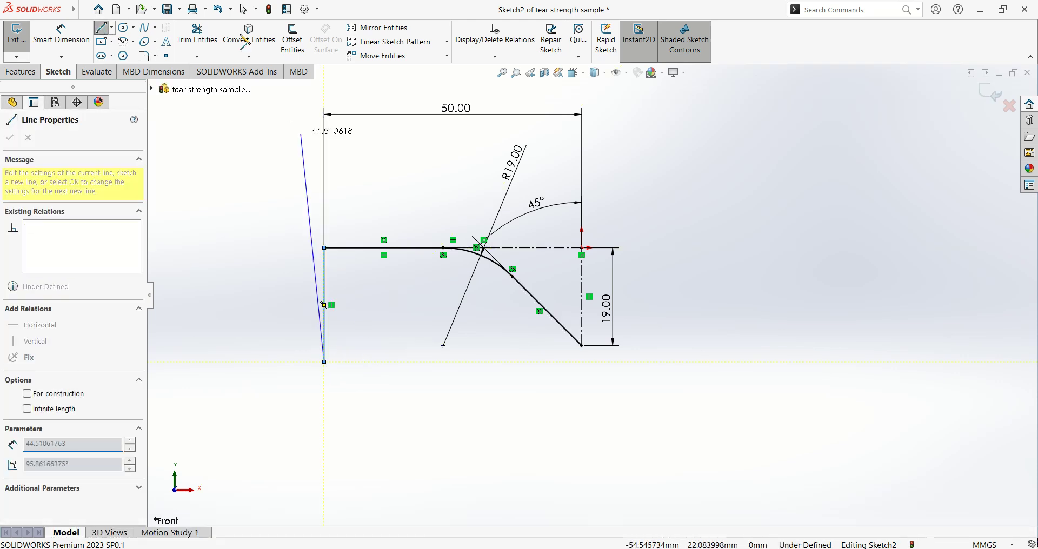
click(72, 43)
click(324, 305)
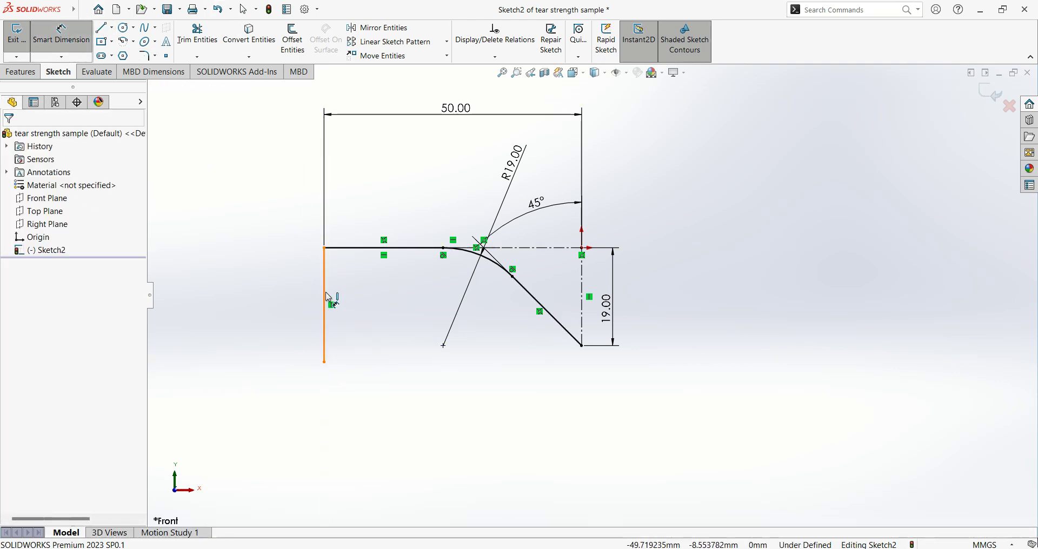
click(271, 298)
text(19)
key(Return)
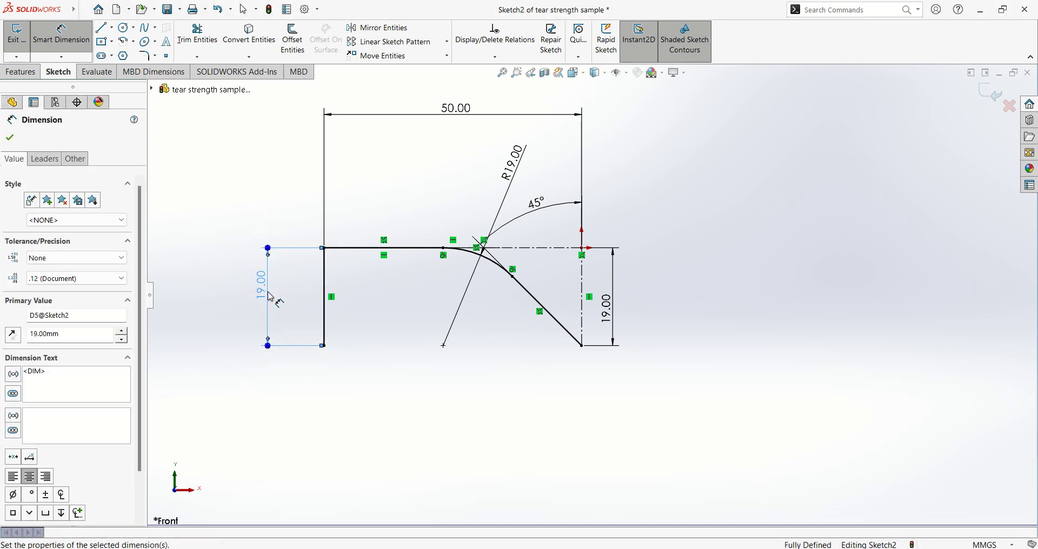
key(Escape)
Step: Check the reference image and draw a circle about 38.5 mm in diameter centred on the vertical centerline's lower end
key(alt+Tab)
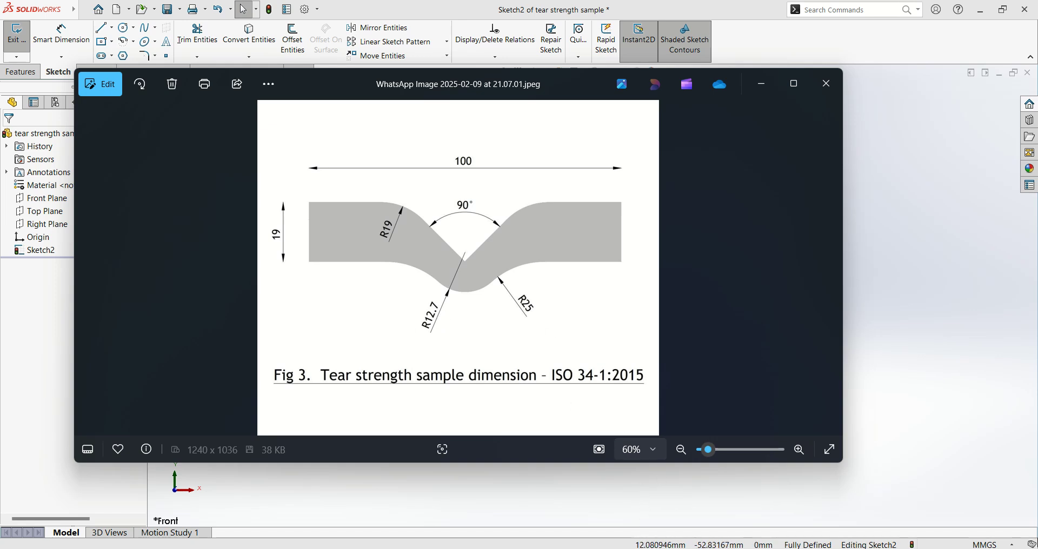
click(606, 493)
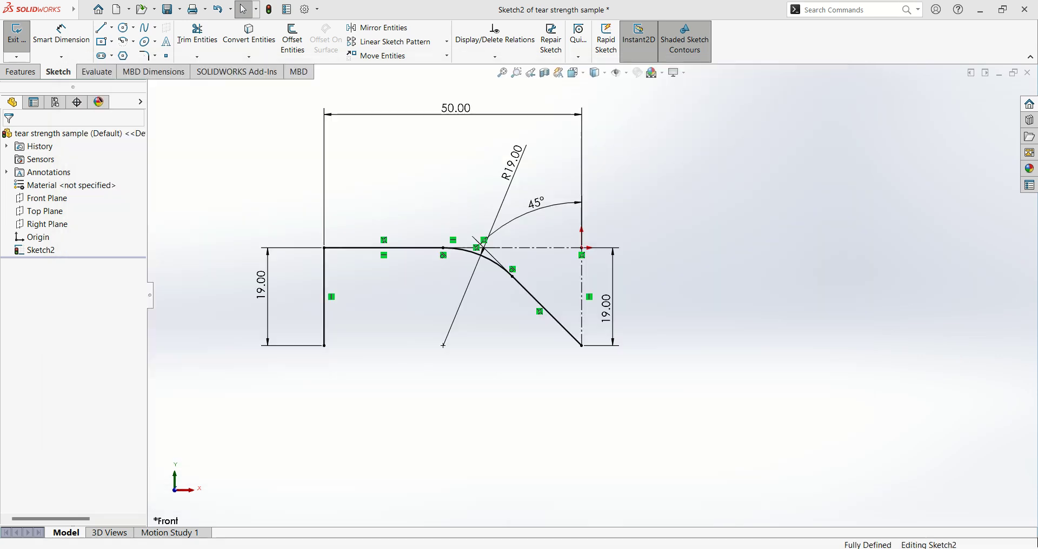
click(124, 33)
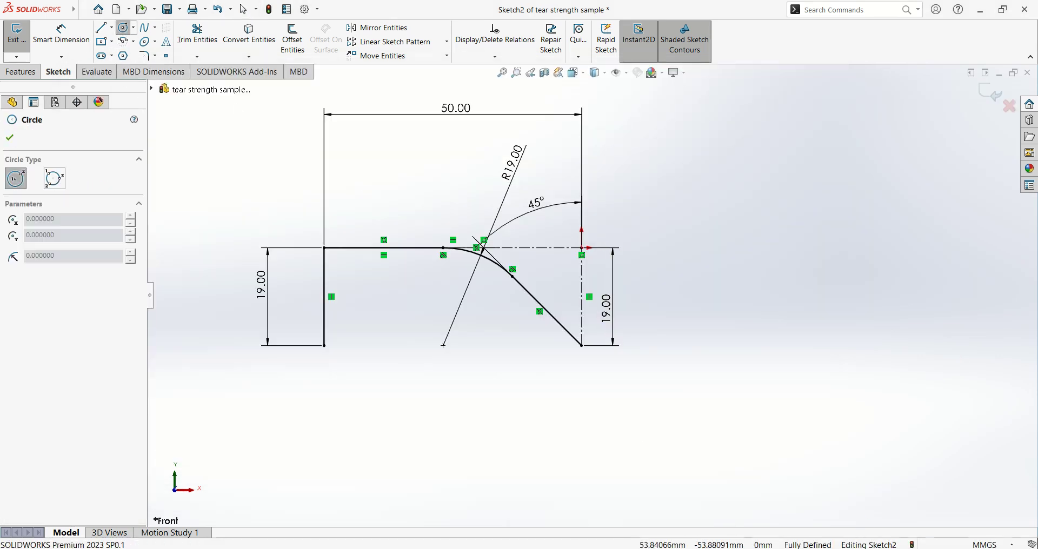
click(582, 346)
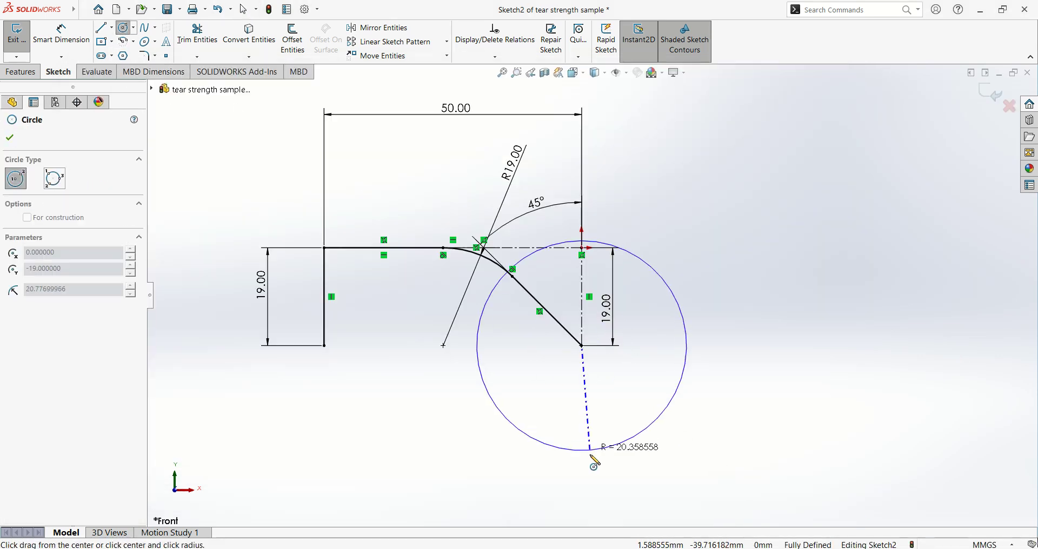
click(600, 441)
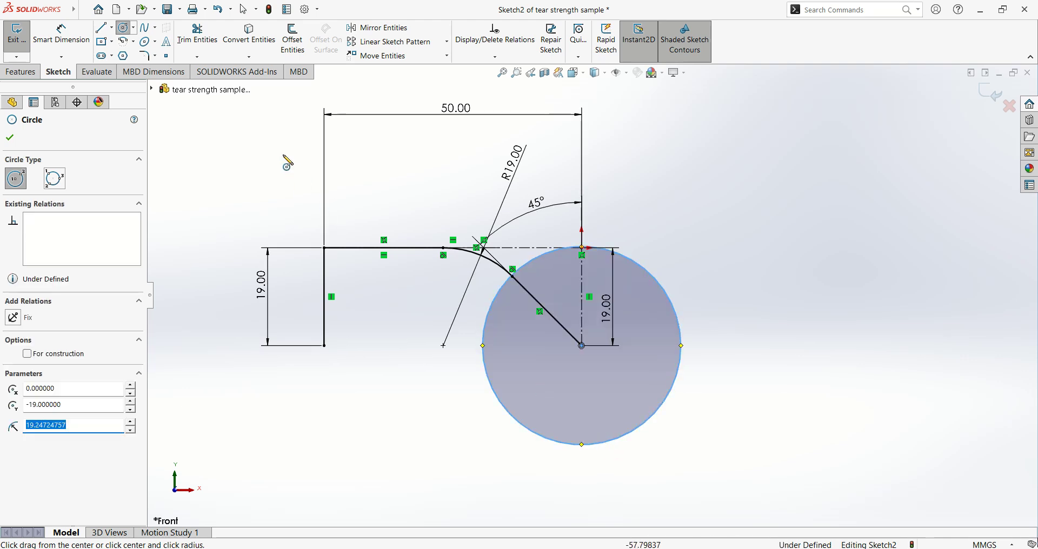
Step: Check the lower bend radius in the reference image and dimension the circle's diameter as 12.7*2 mm
click(61, 34)
click(664, 420)
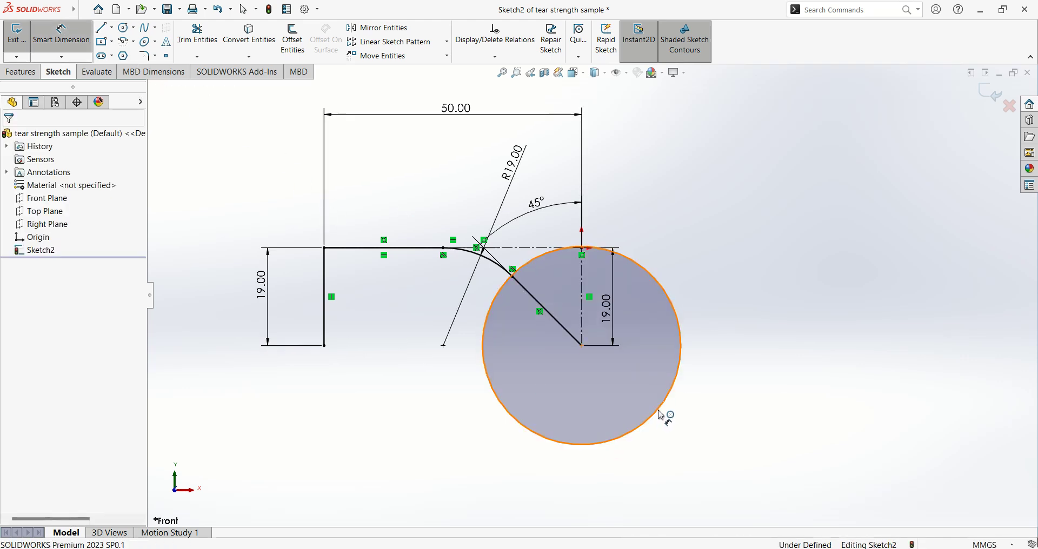
click(773, 381)
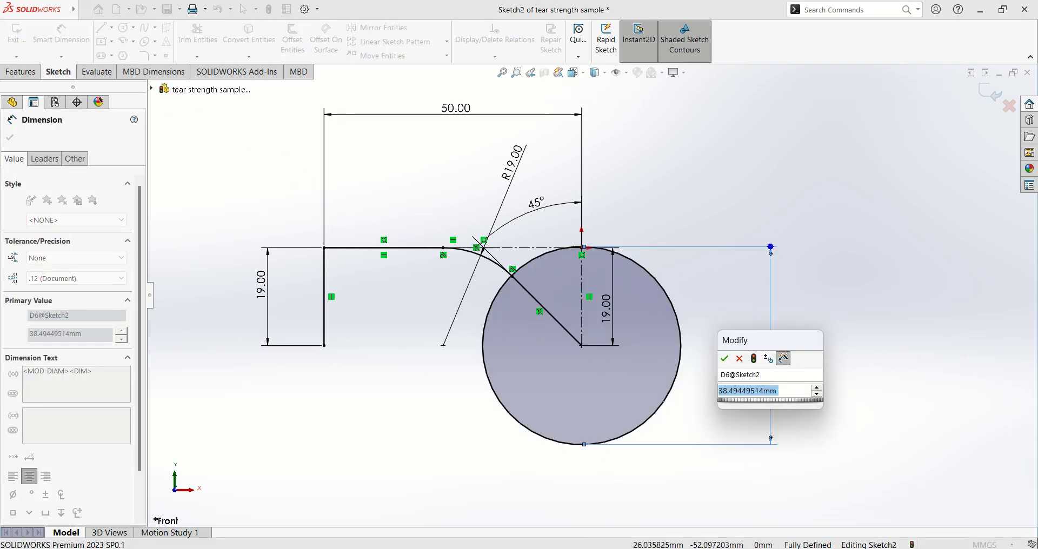
key(alt+Tab)
key(alt+Tab)
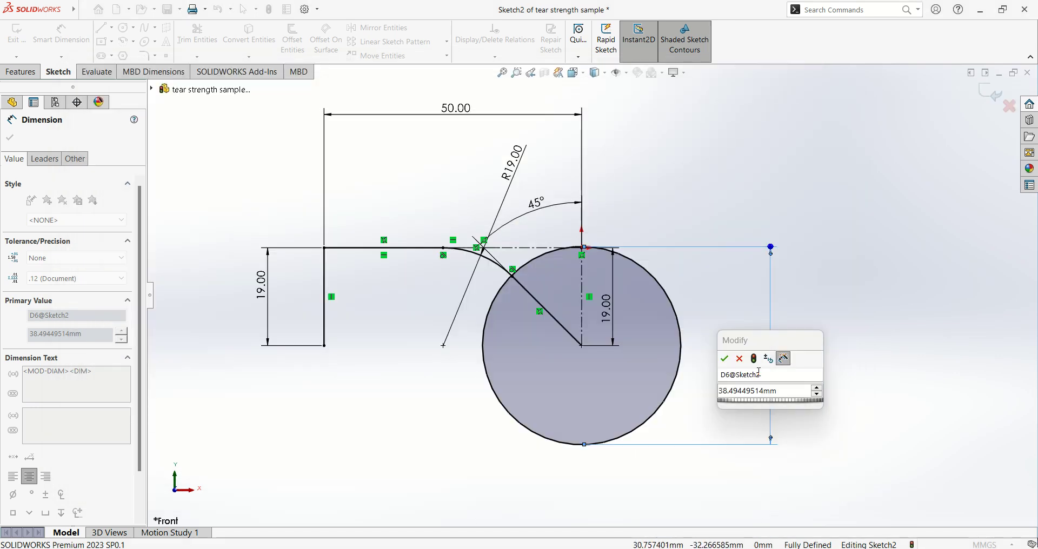
click(770, 393)
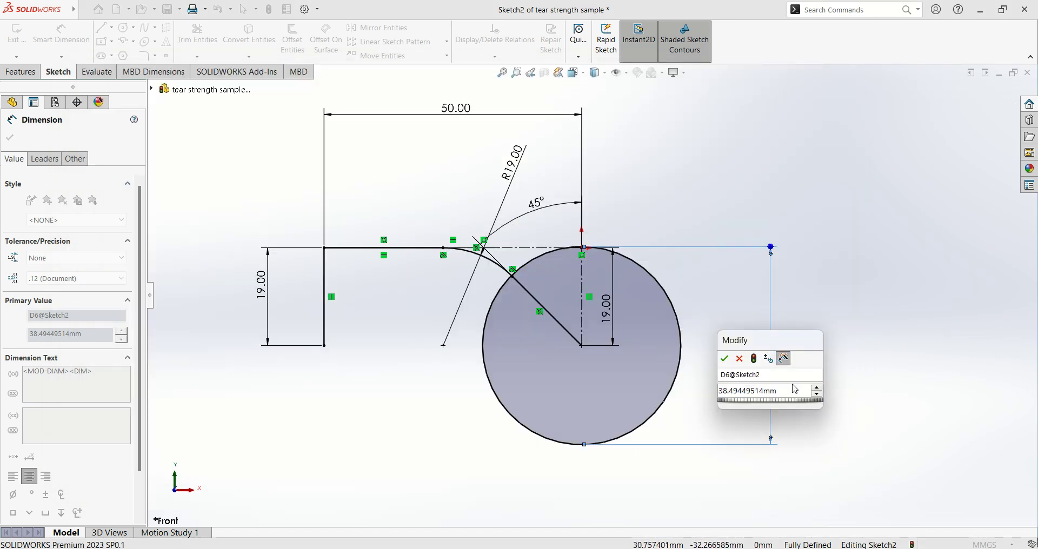
double_click(785, 393)
text(12.)
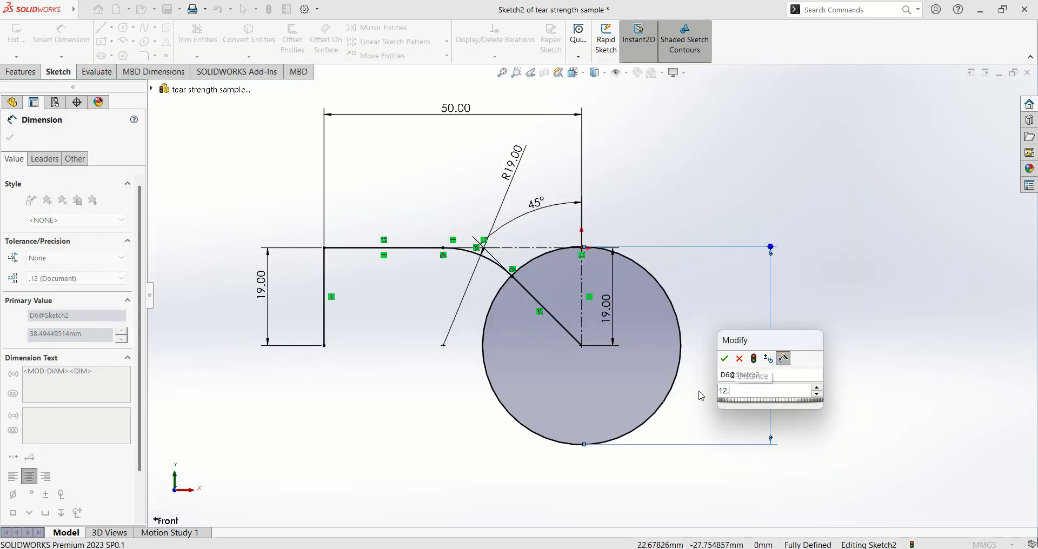
text(7*2)
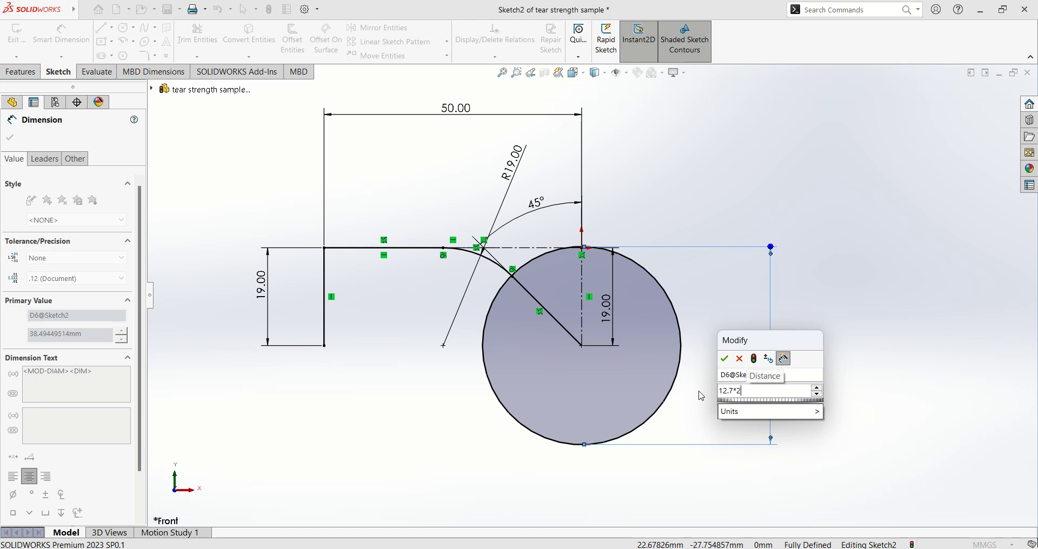
key(Return)
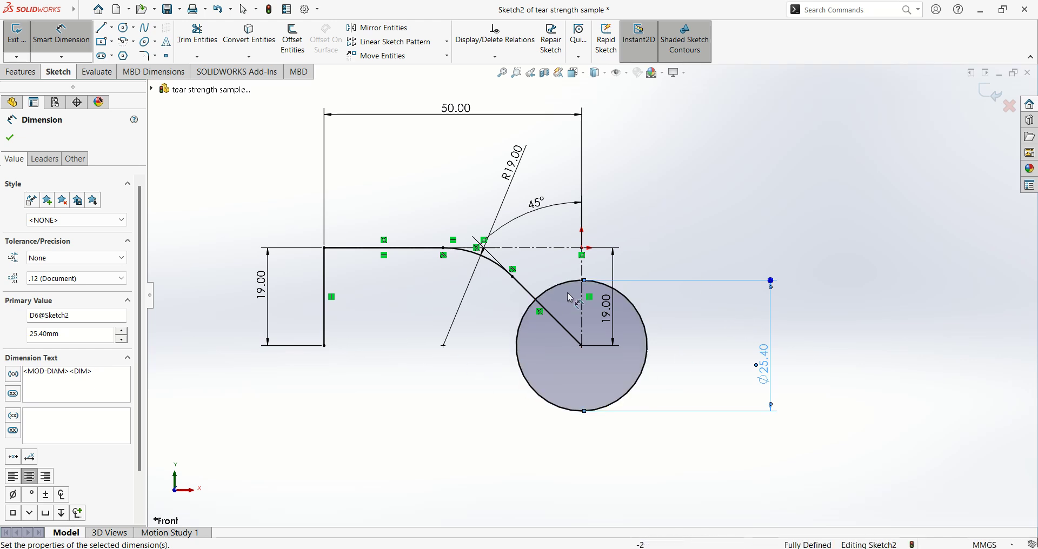
Step: Draw a horizontal line from the left vertical line's lower end to the circle's left quadrant point
click(101, 27)
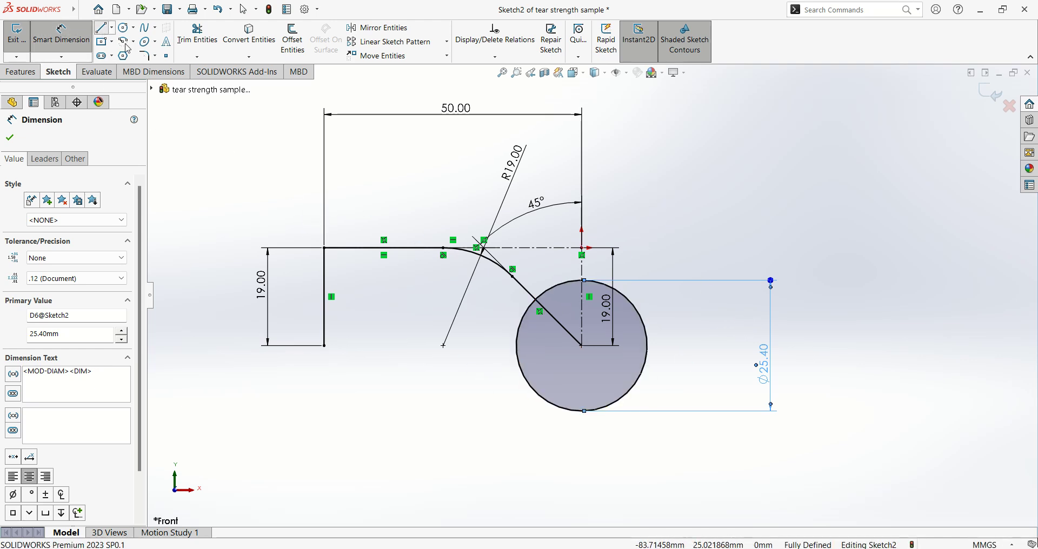
click(325, 347)
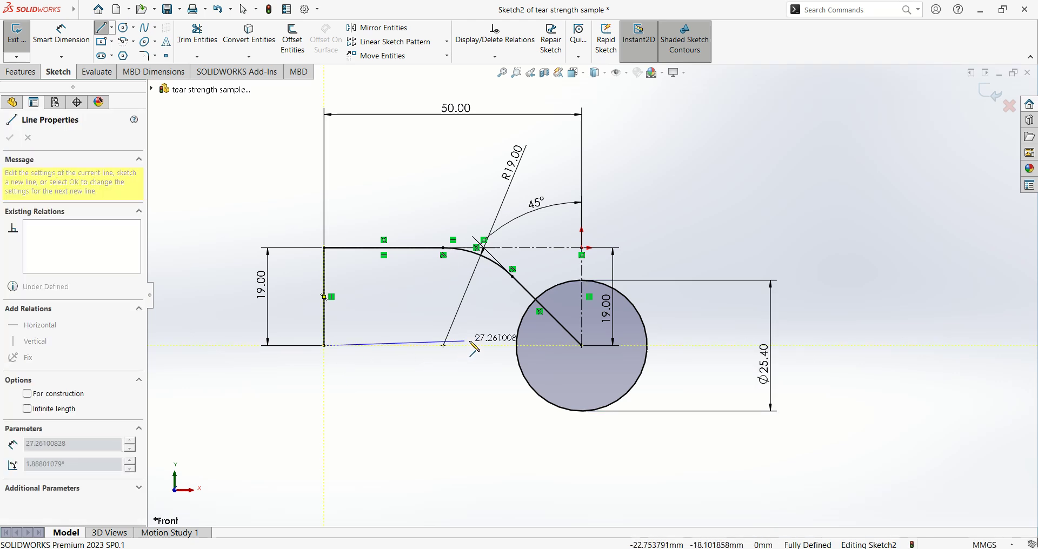
click(517, 347)
key(Escape)
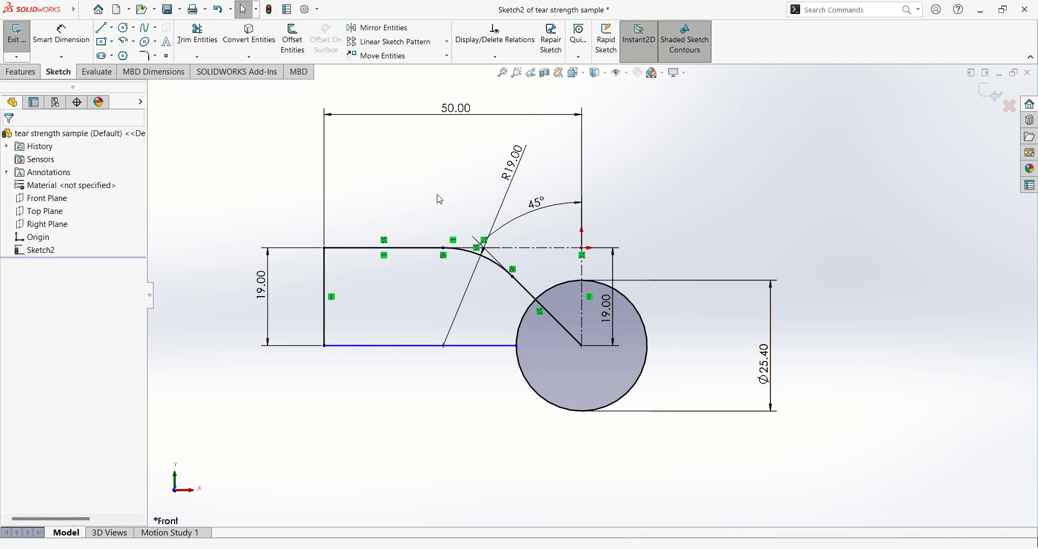
Step: Trim away the circle's upper-left arc between the horizontal line and the vertical centerline
click(197, 35)
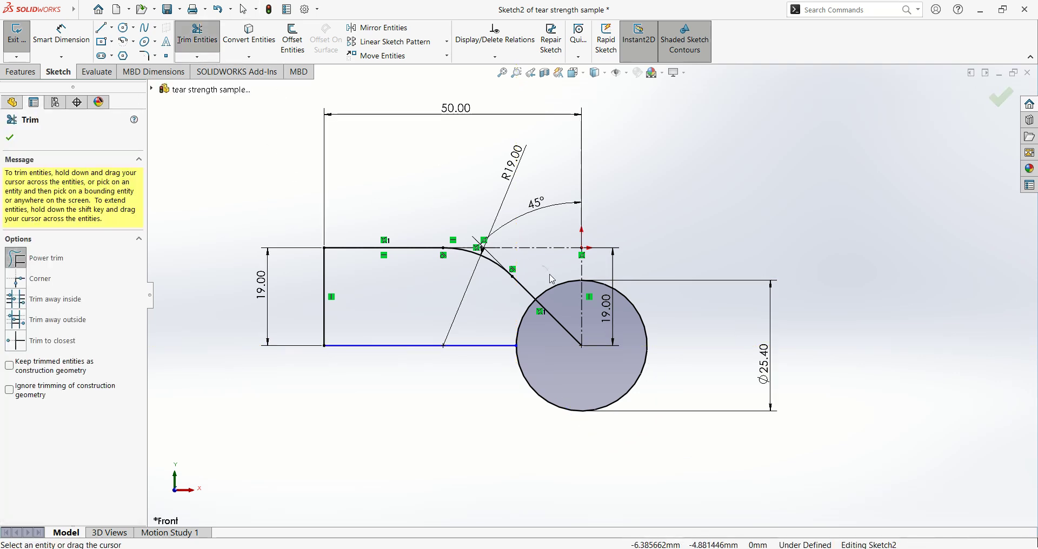
drag(548, 270, 560, 293)
drag(495, 315, 526, 332)
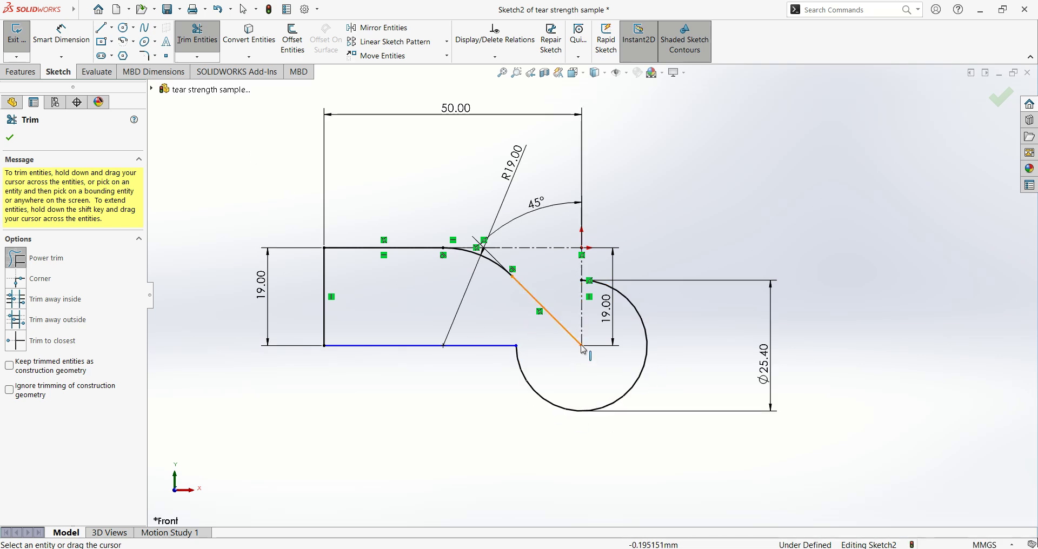
Step: Extend the vertical centerline down to the lowest point of the circle's arc
click(197, 57)
click(216, 83)
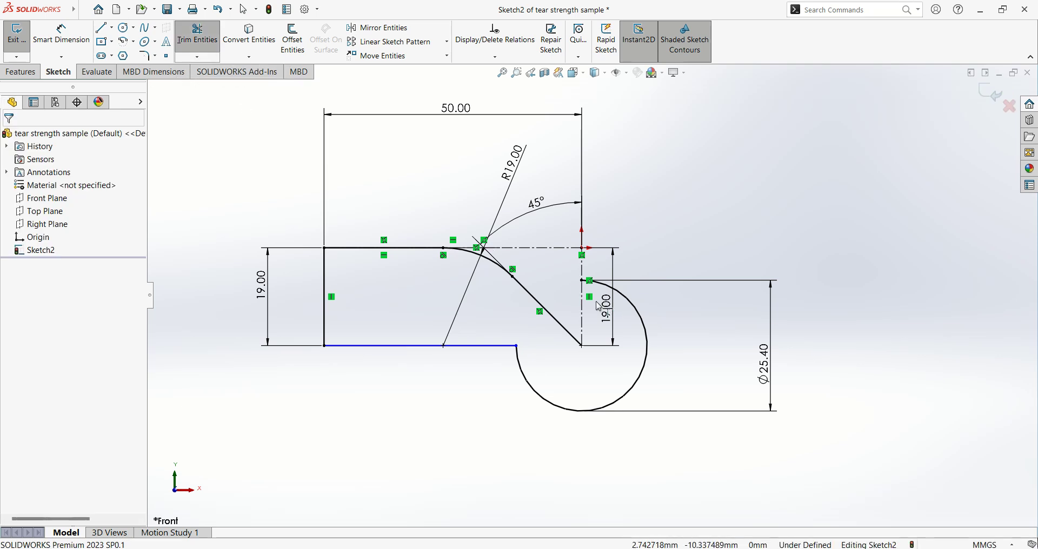
click(583, 317)
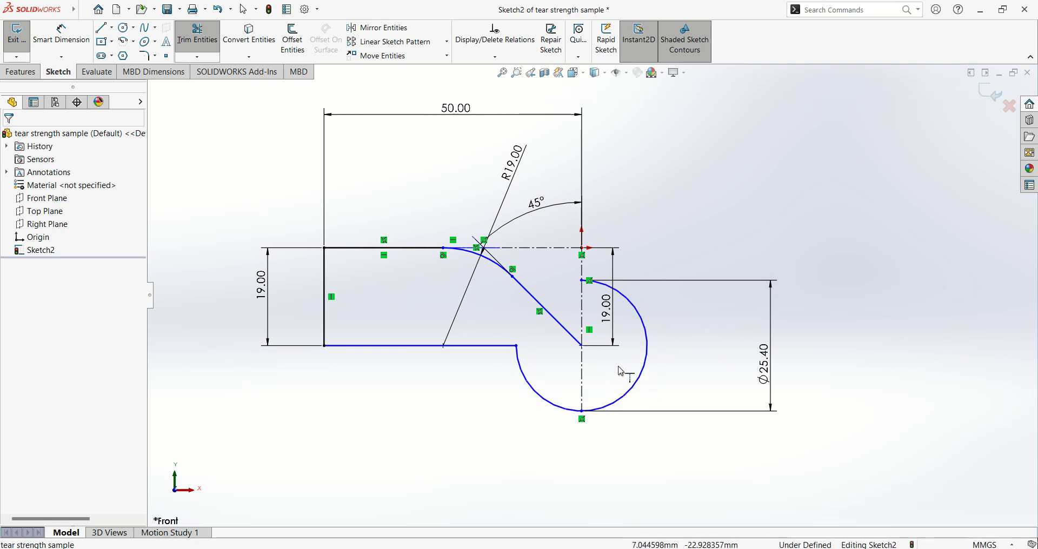
Step: Trim away the part of the circle lying right of the vertical centerline
click(197, 57)
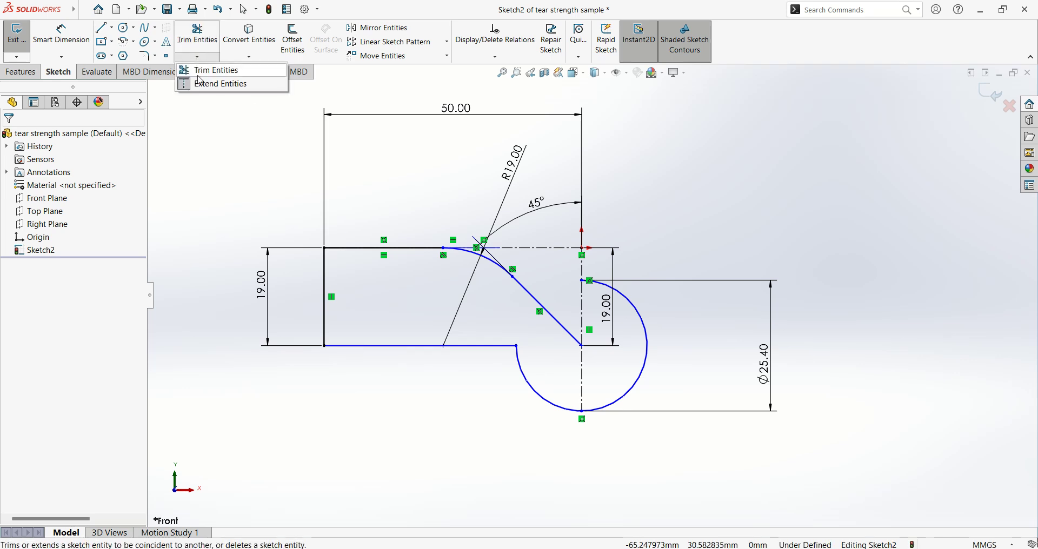
click(211, 71)
drag(620, 366, 660, 372)
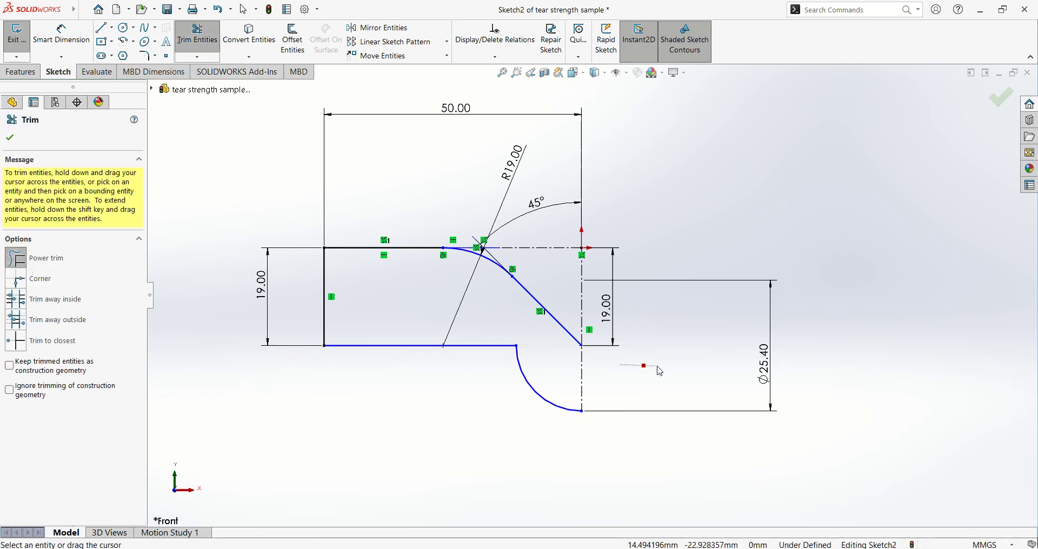
Step: Check the reference image and fillet the corner between the lower horizontal line and the remaining arc at 25 mm
click(143, 56)
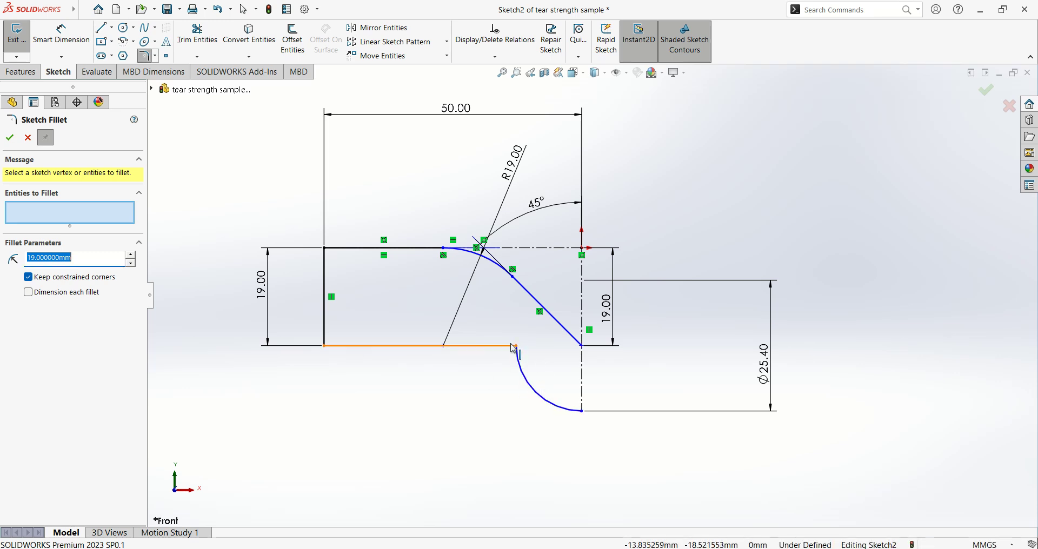
key(alt+Tab)
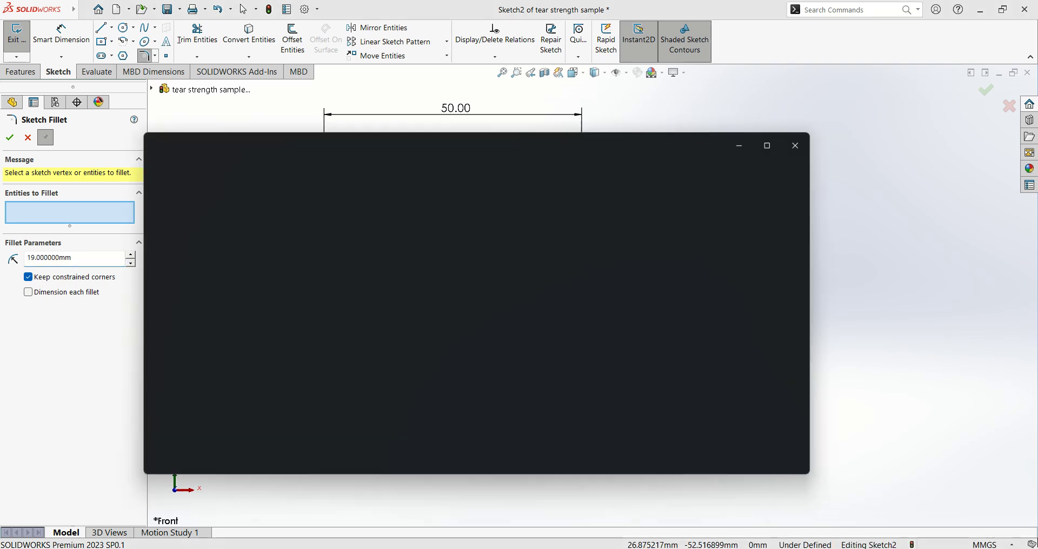
key(alt+Tab)
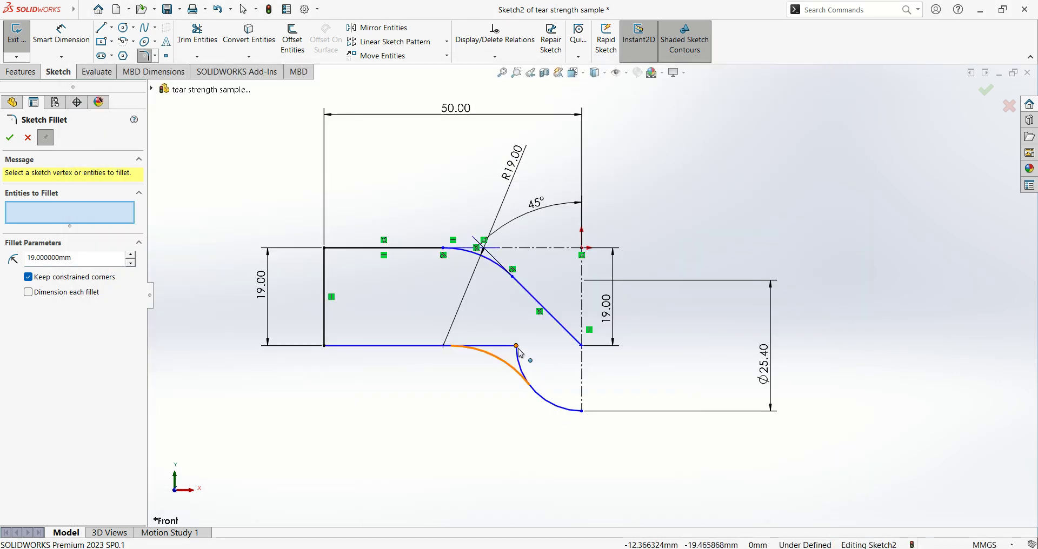
click(520, 353)
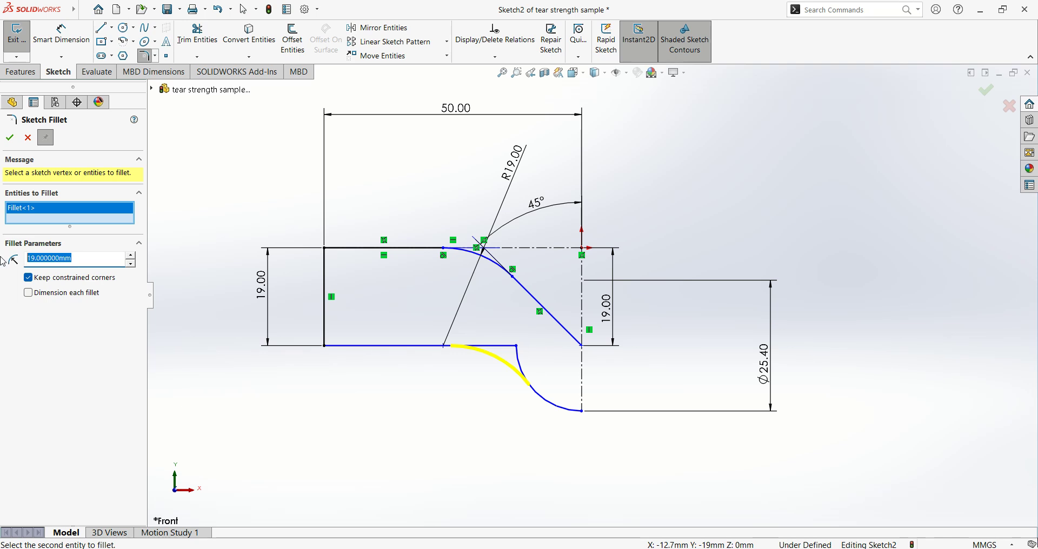
text(25)
key(Return)
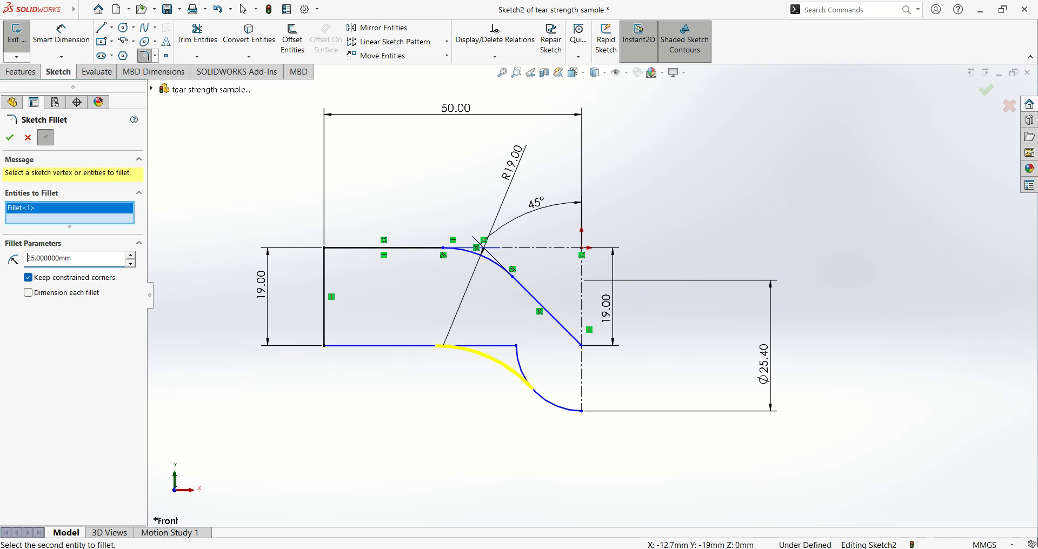
click(9, 140)
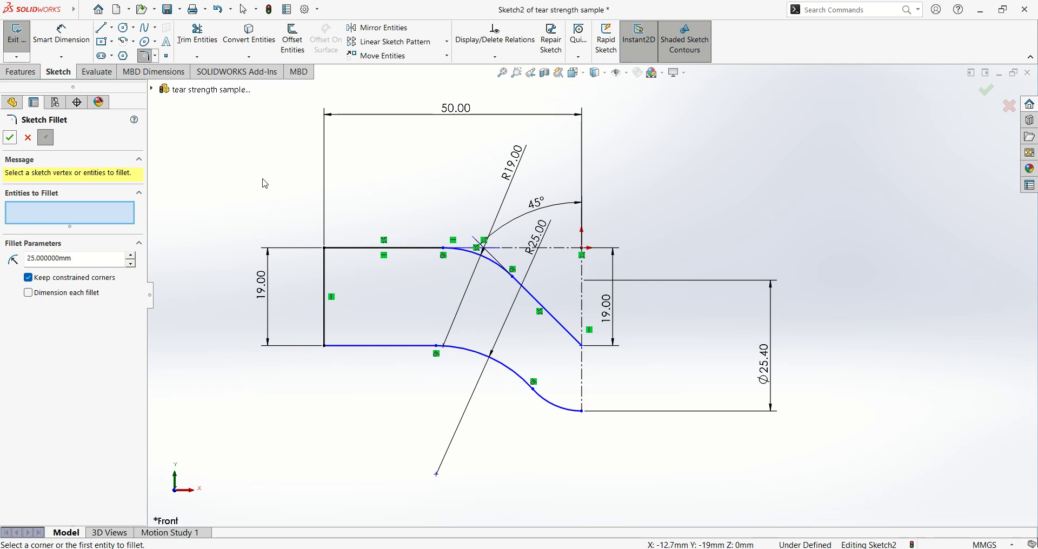
click(27, 138)
Step: Mirror all solid lines and arcs of the left half profile about the vertical centerline
click(377, 27)
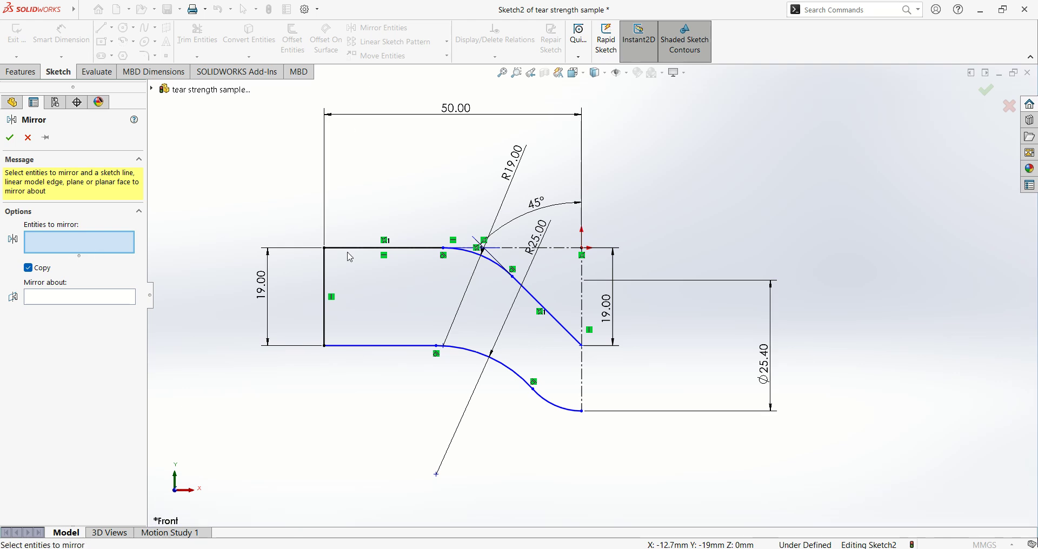
mouse_move(233, 185)
mouse_down()
mouse_move(373, 331)
mouse_move(544, 442)
mouse_move(597, 457)
mouse_move(578, 454)
mouse_up()
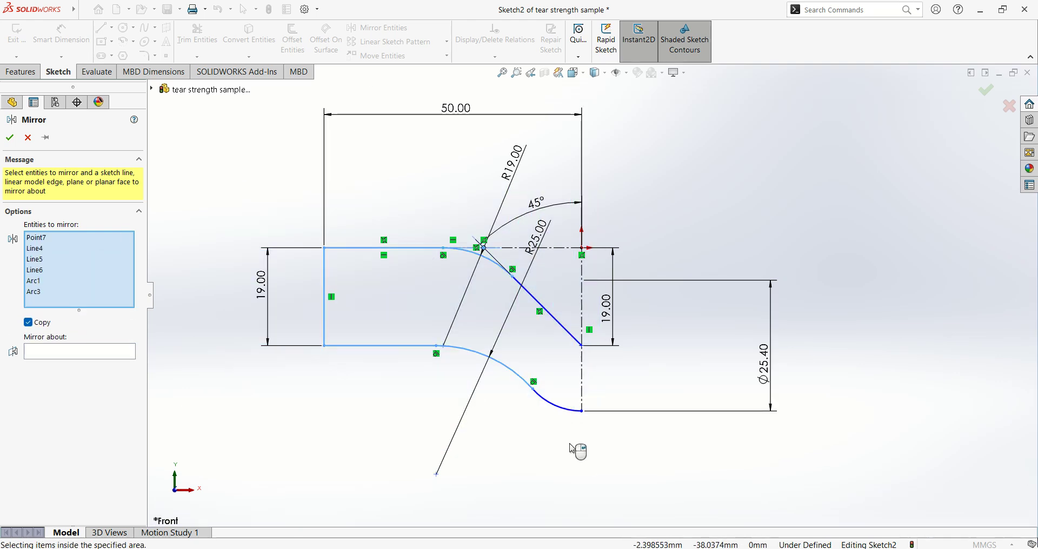
click(561, 328)
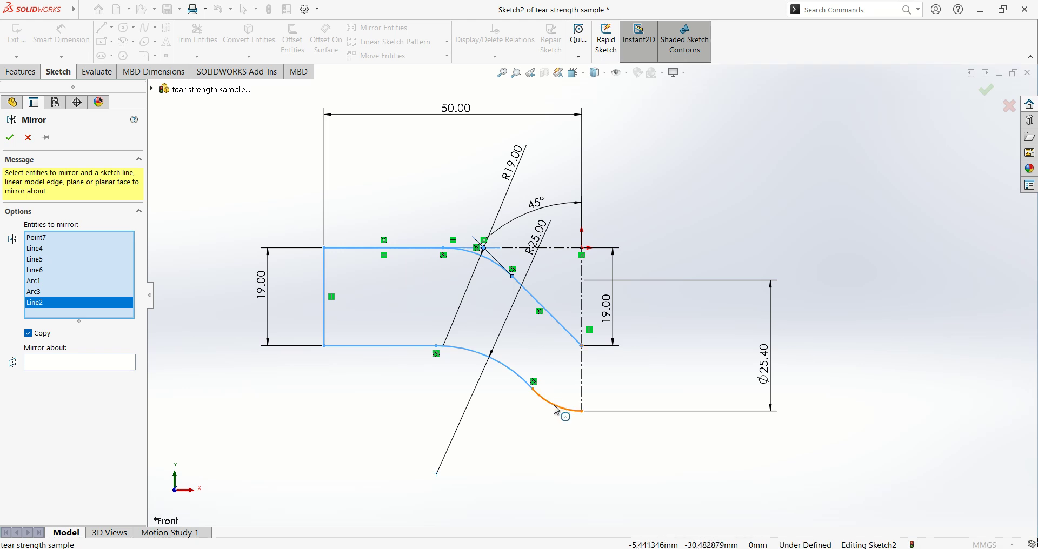
click(557, 410)
click(103, 379)
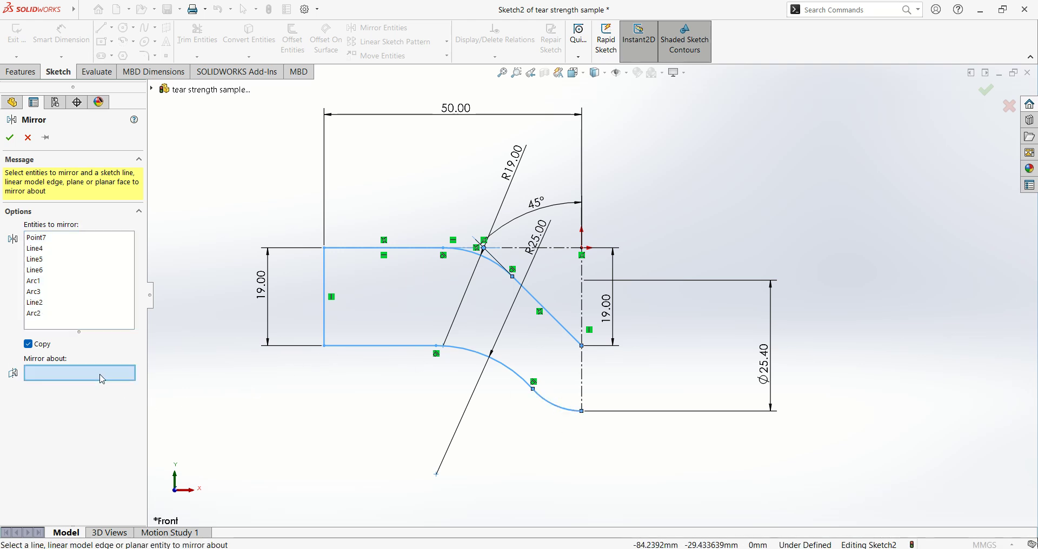
click(582, 289)
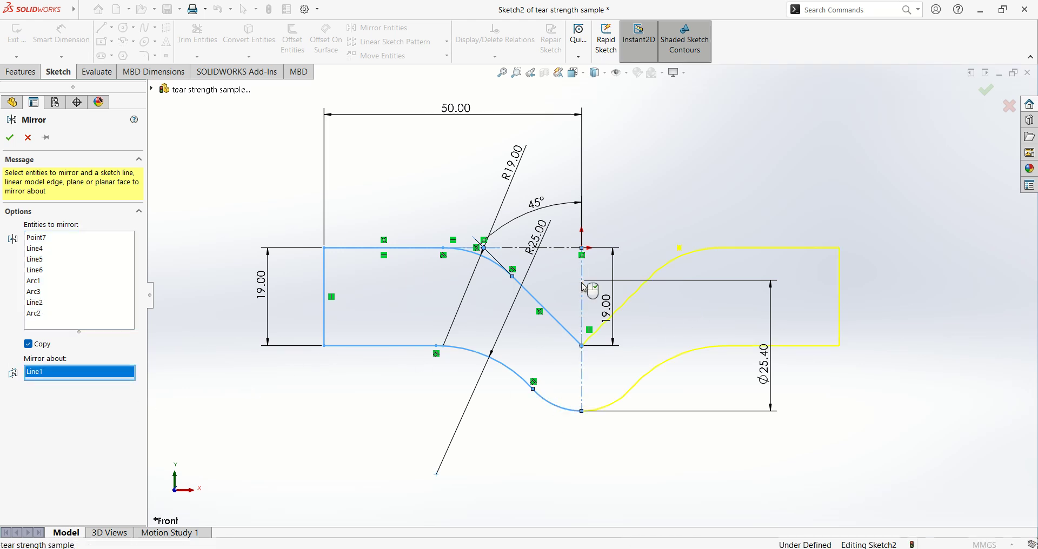
click(9, 138)
Step: Compare the complete sketched profile with the dimensions in the reference image
key(f)
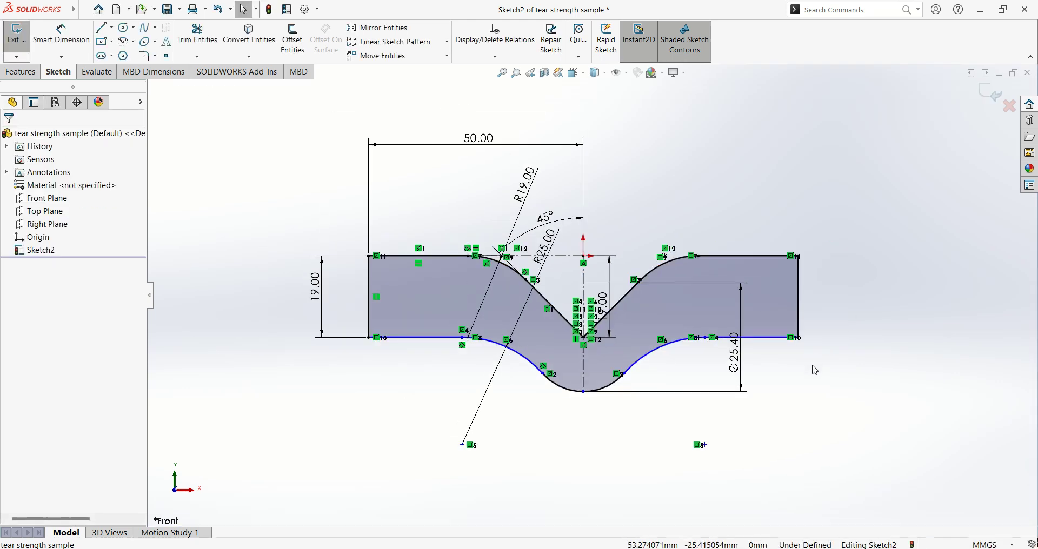
scroll(814, 371, down, 1)
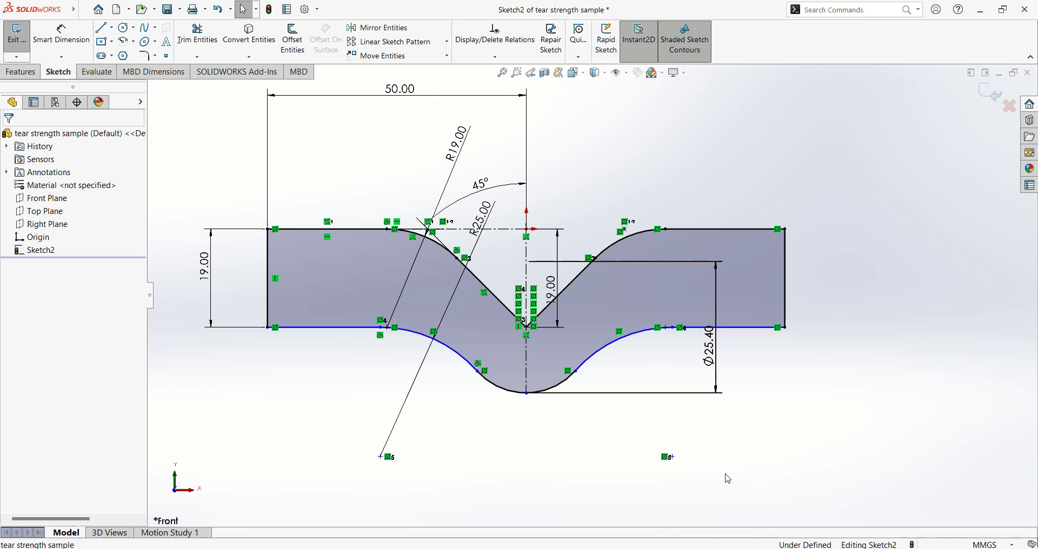
click(638, 548)
click(638, 548)
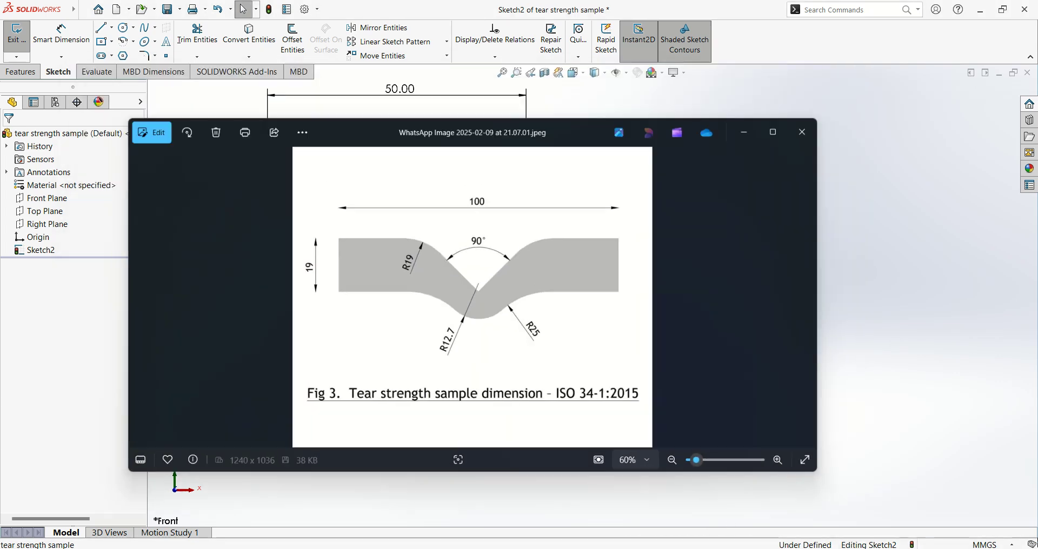
Step: Add a driven radius dimension to the fillet arc on the left half of the profile's lower edge
key(d)
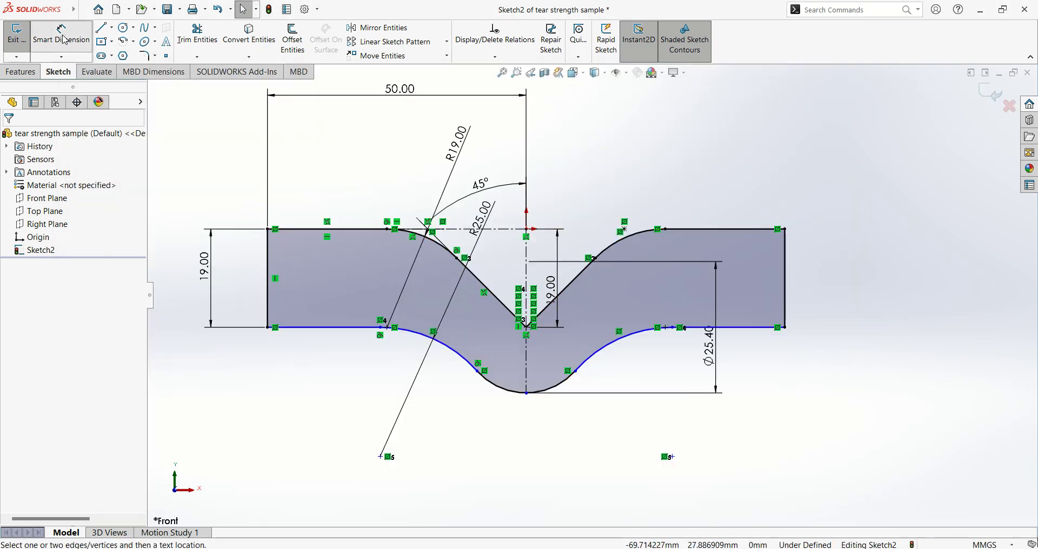
click(441, 339)
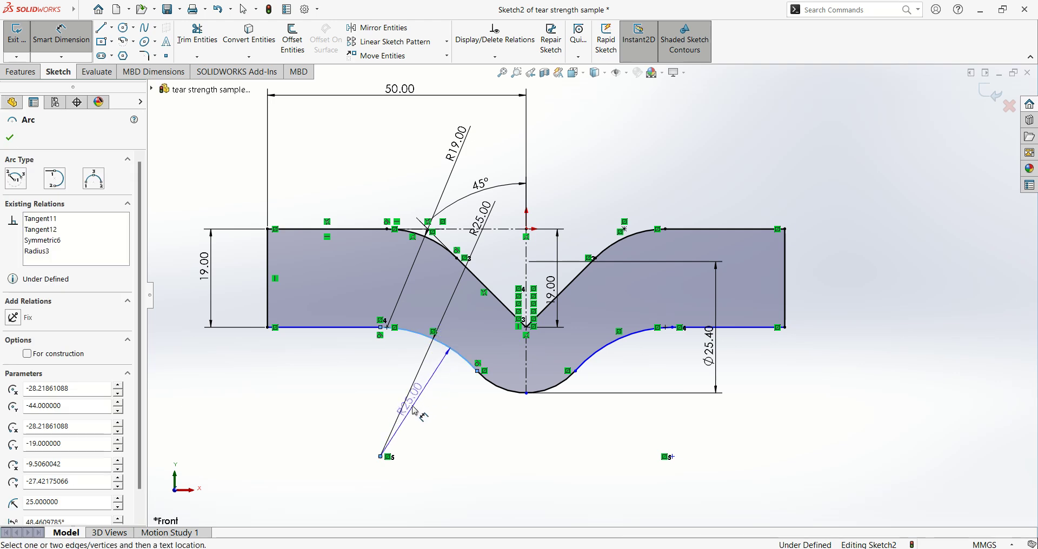
click(417, 418)
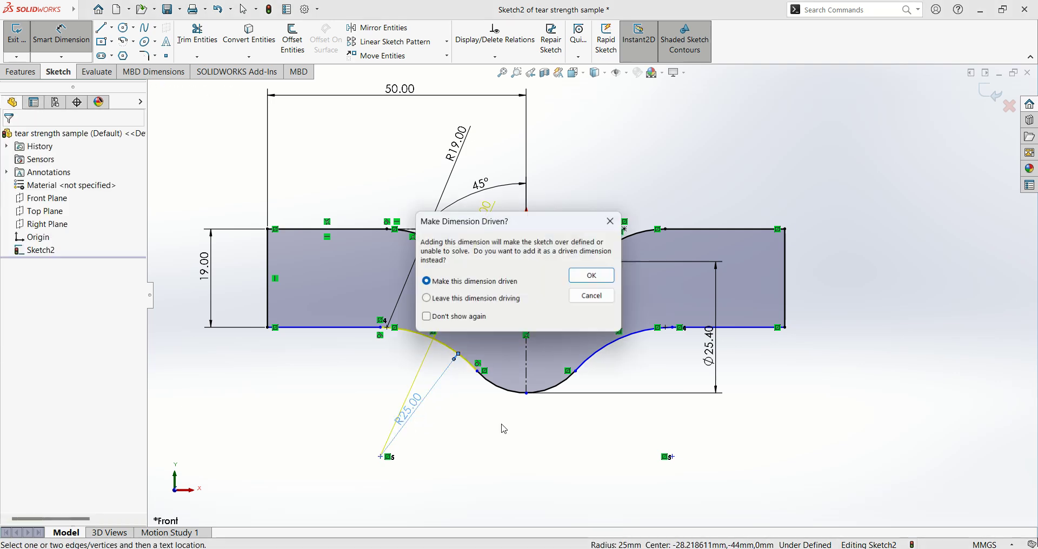
click(594, 277)
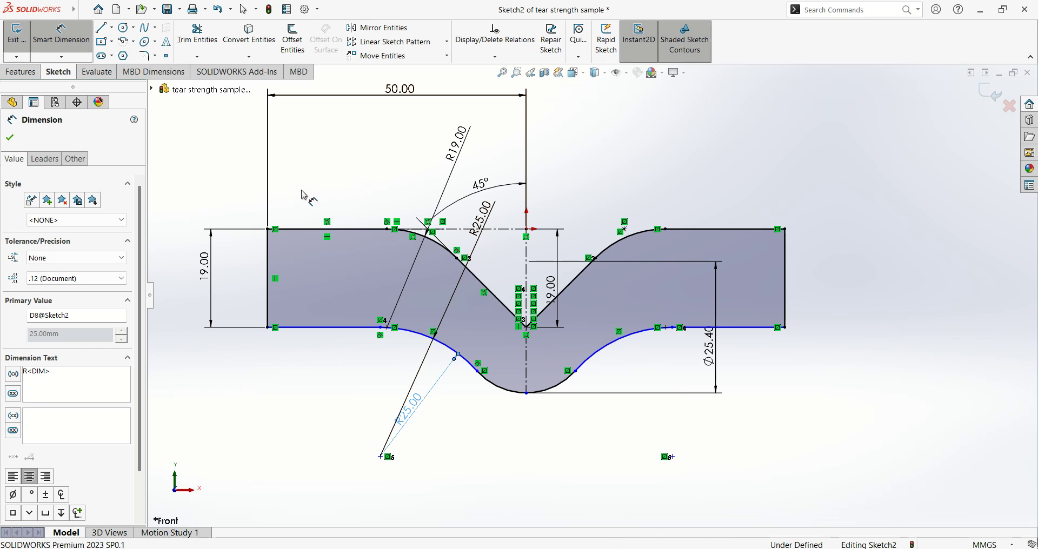
Step: Add a driven angle dimension between the two slanted lines of the V-notch, placed above the notch
click(496, 297)
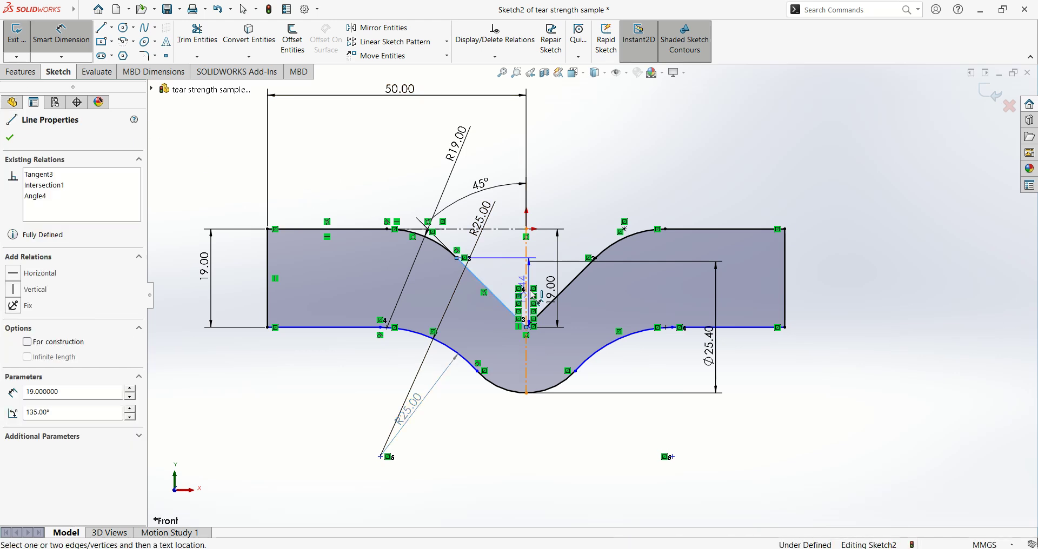
click(569, 289)
click(577, 163)
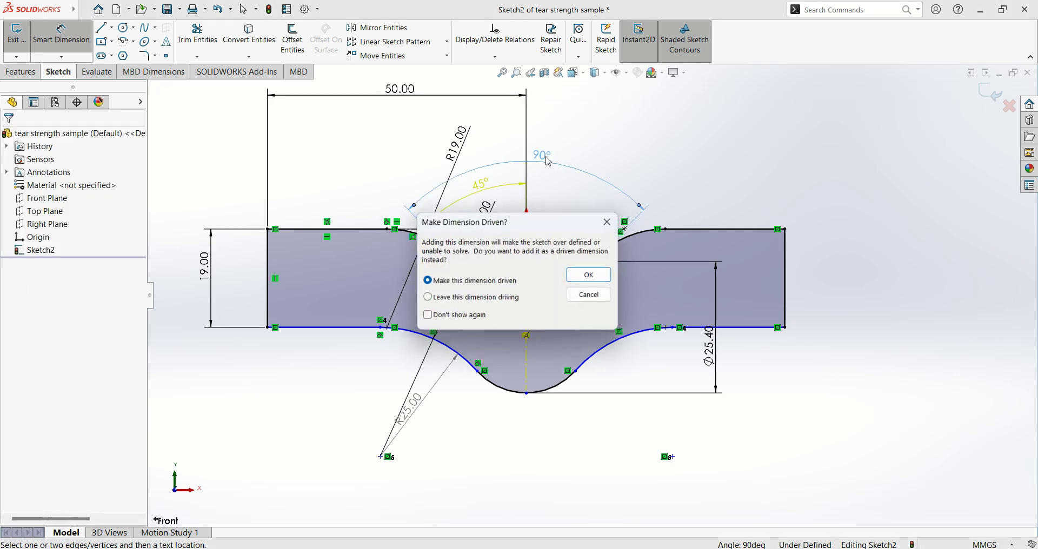
click(585, 278)
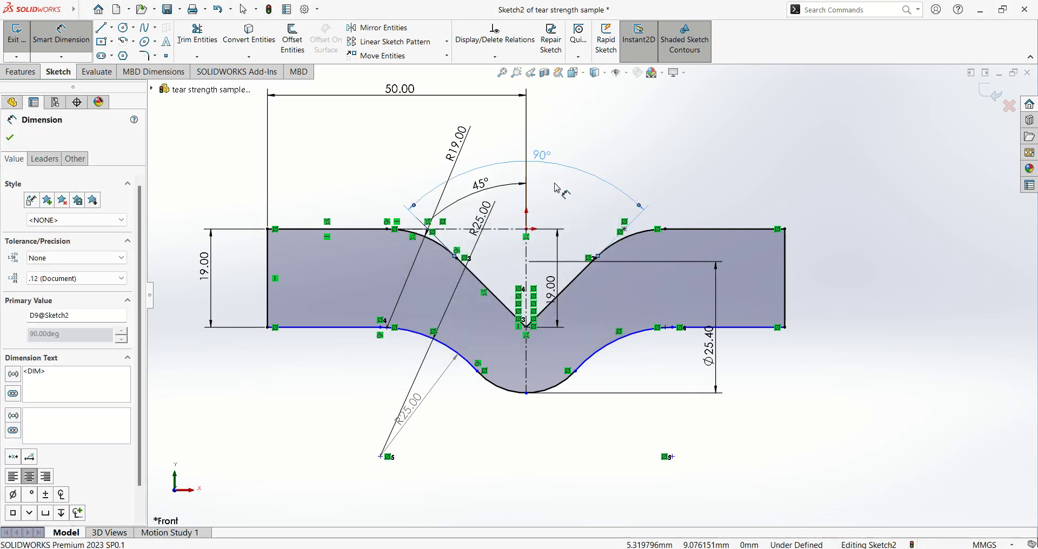
Step: Extrude the completed profile as a blind boss 2 mm deep from the sketch plane and save the part
click(14, 75)
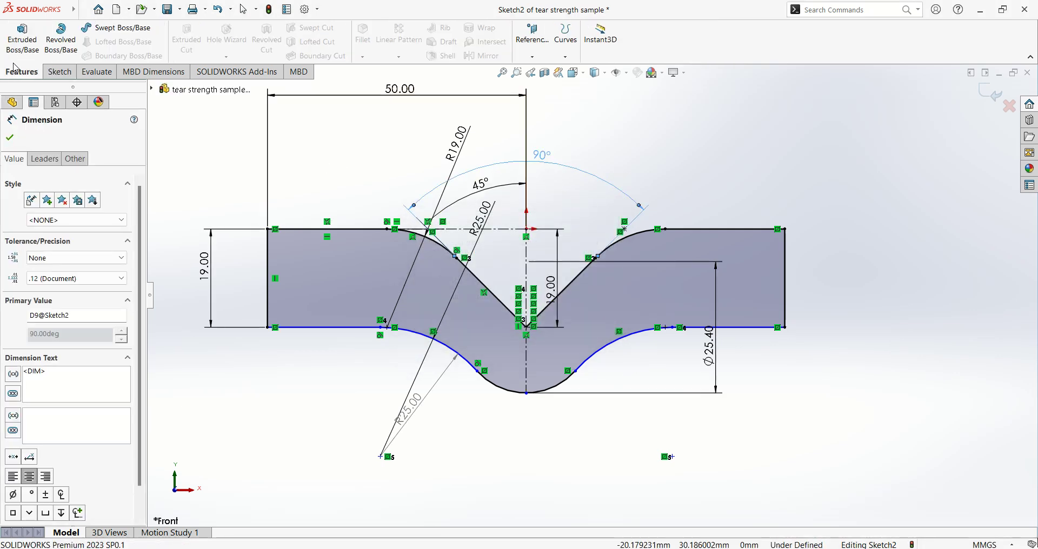
click(24, 43)
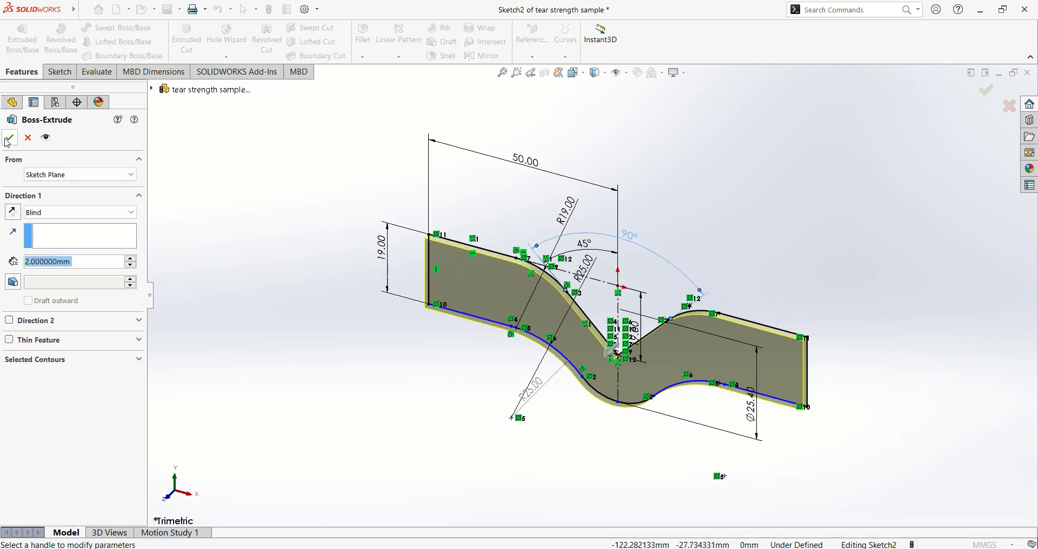
click(7, 142)
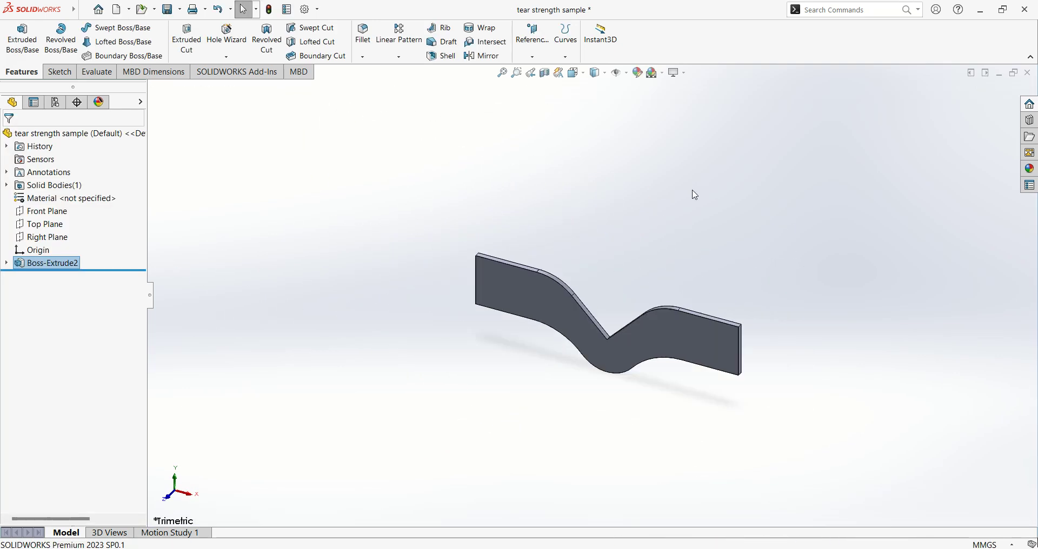
middle_drag(702, 227, 713, 307)
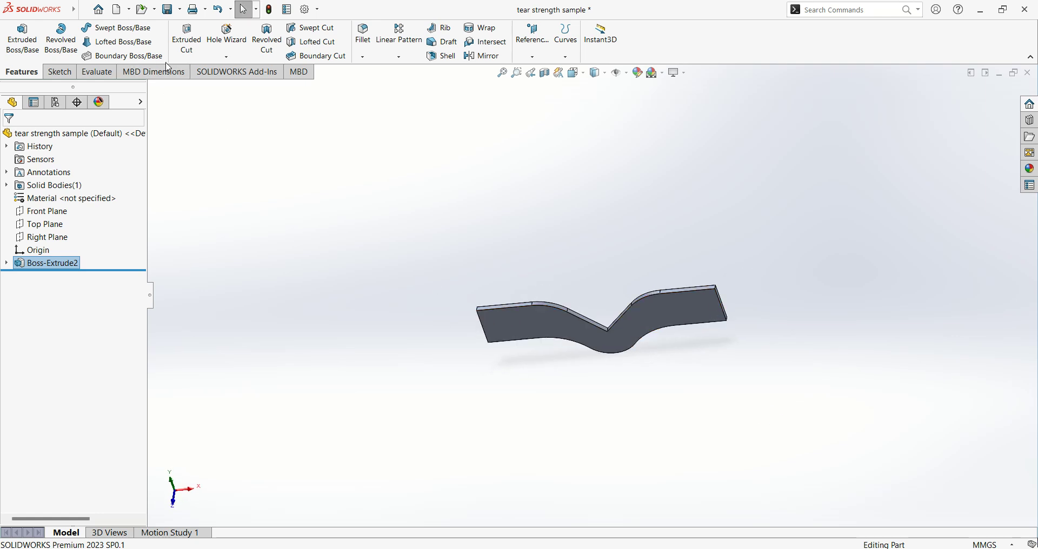
click(168, 10)
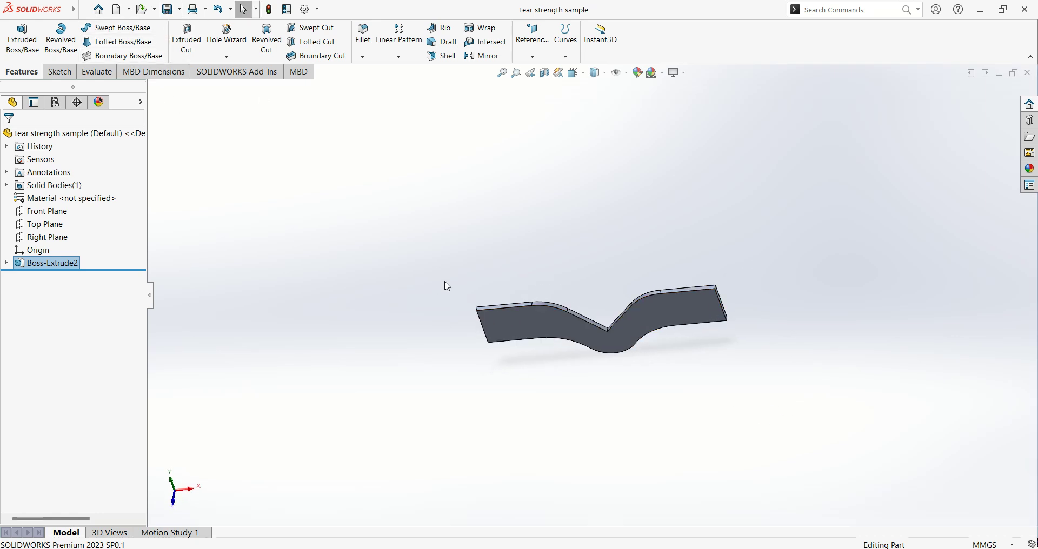